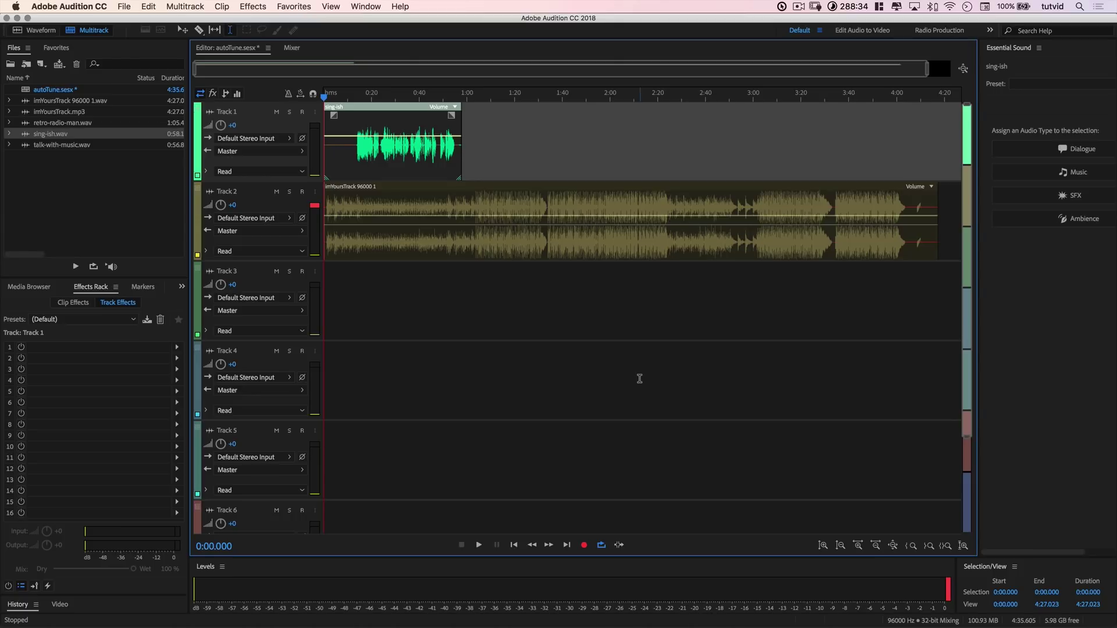
Open the Effects menu to browse for pitch-correction effects
click(253, 6)
mouse_move(274, 239)
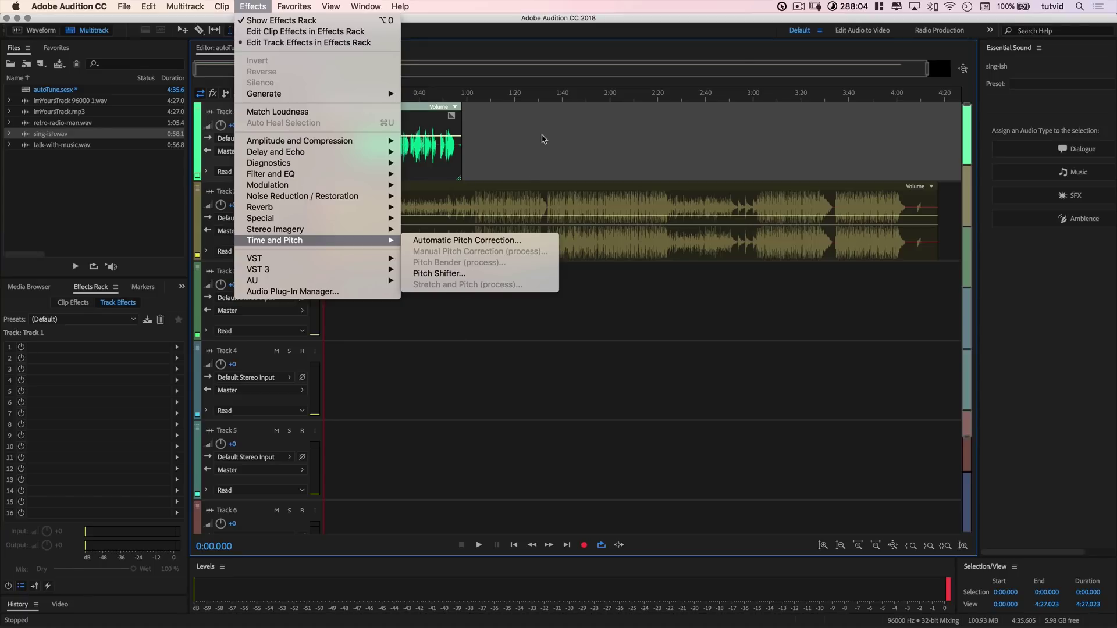
click(541, 138)
double_click(376, 107)
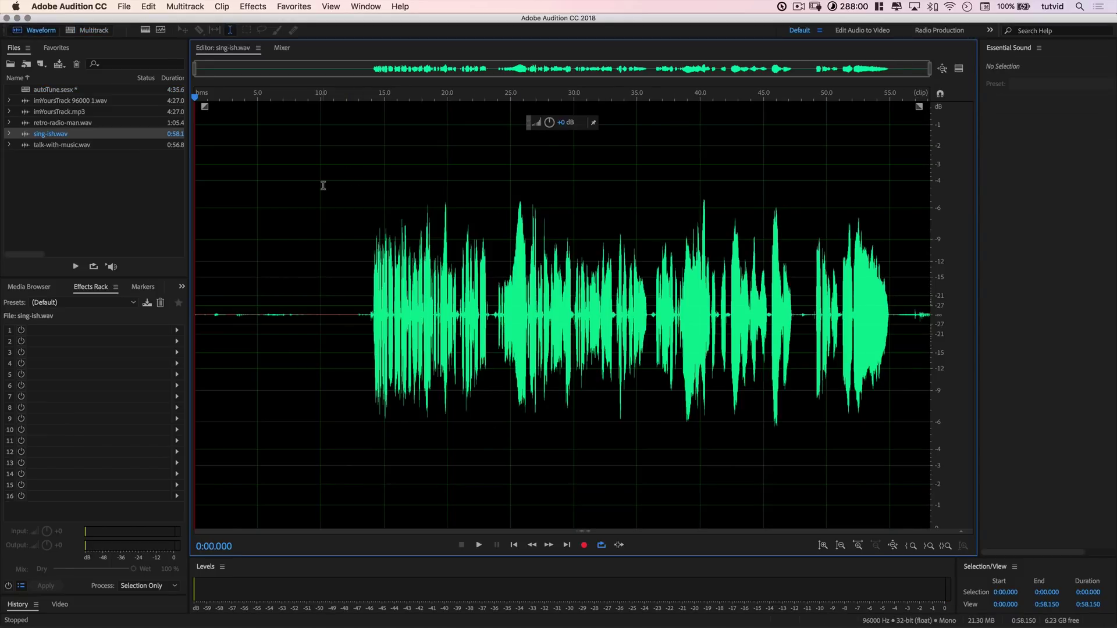
click(88, 30)
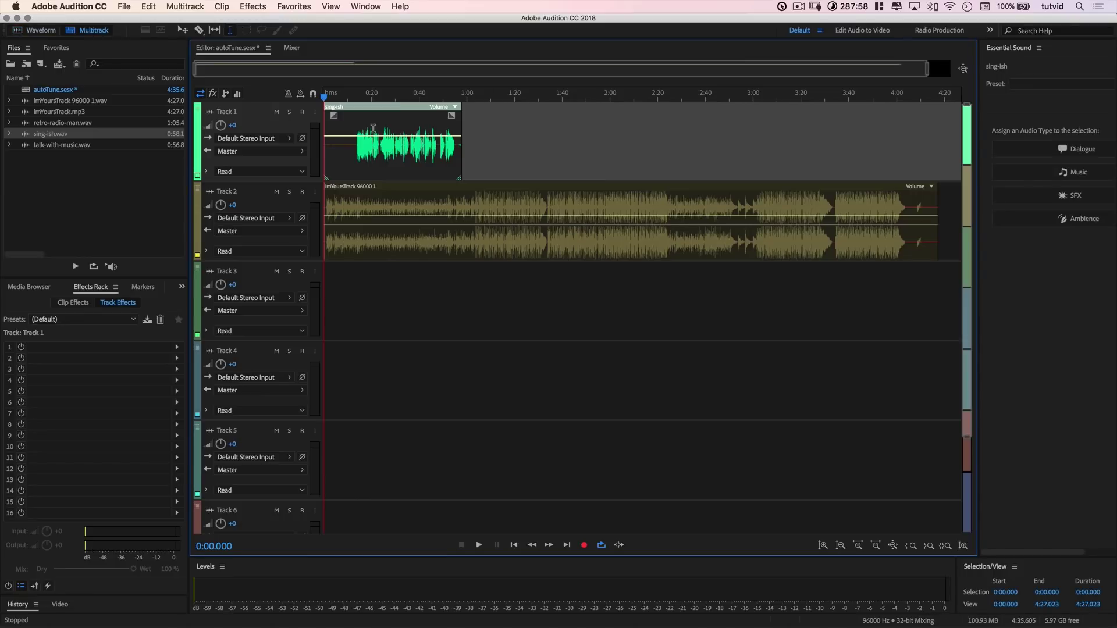
click(251, 6)
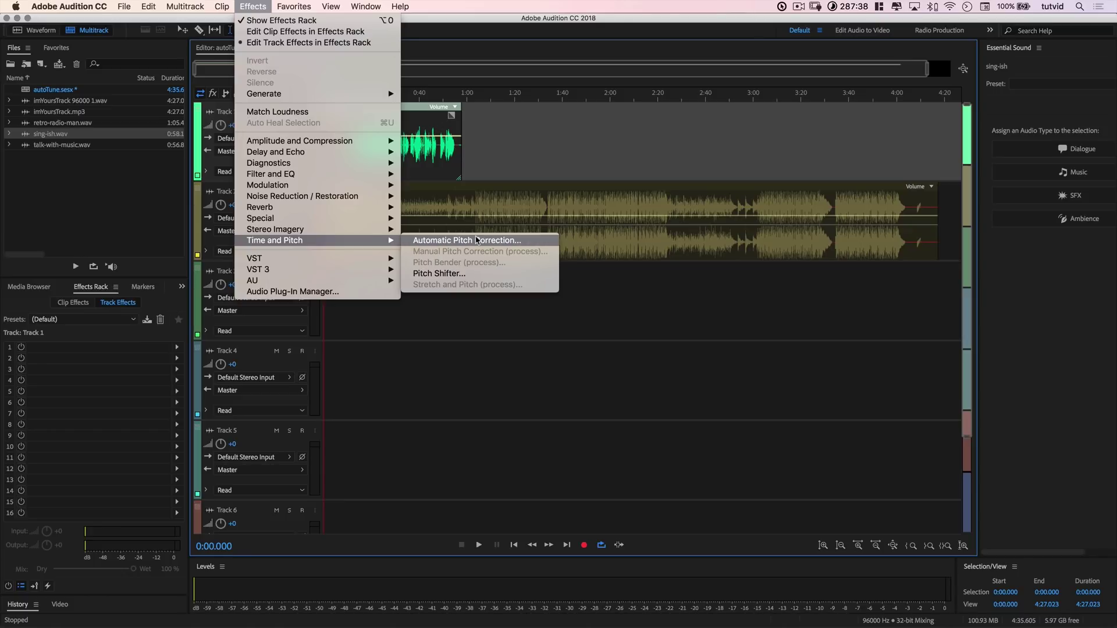
click(524, 113)
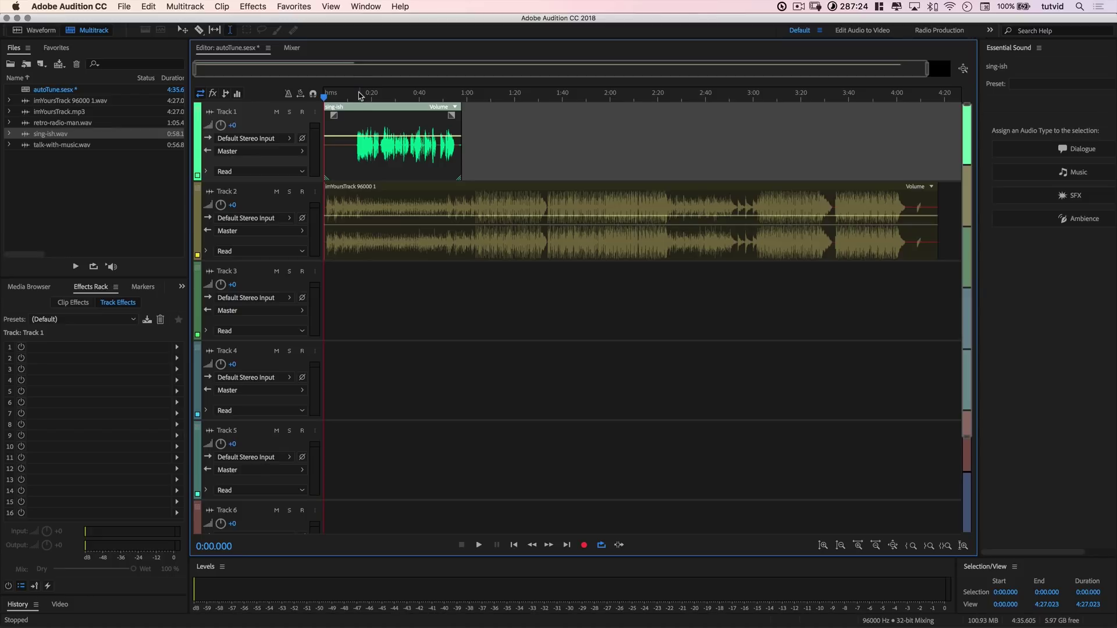
Play the session from about 0:36 and stop near 0:44
click(409, 96)
key(space)
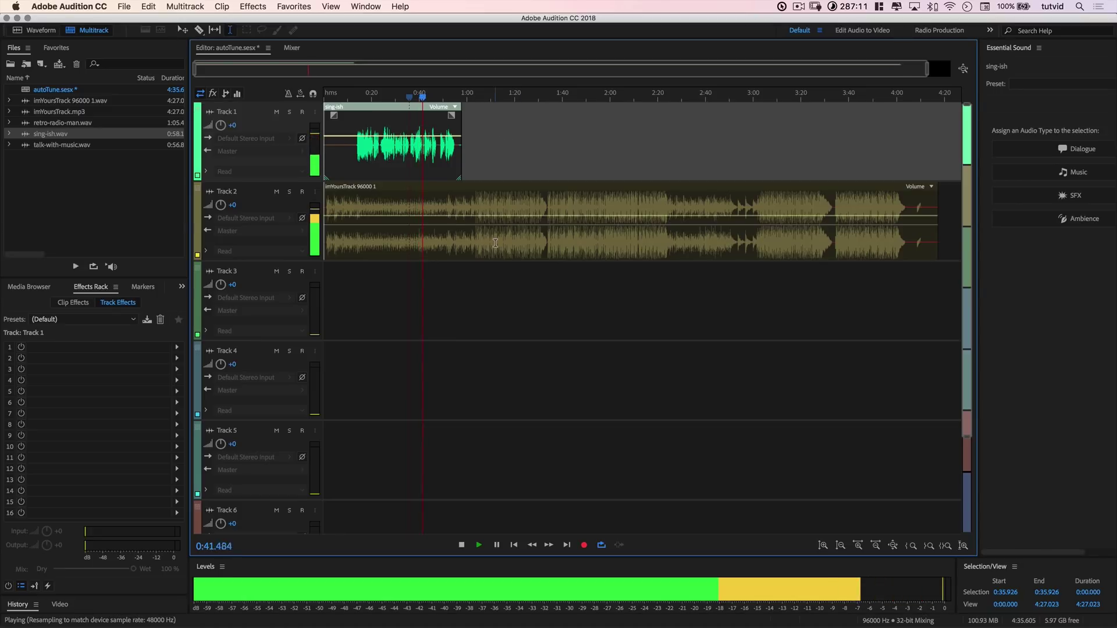
key(space)
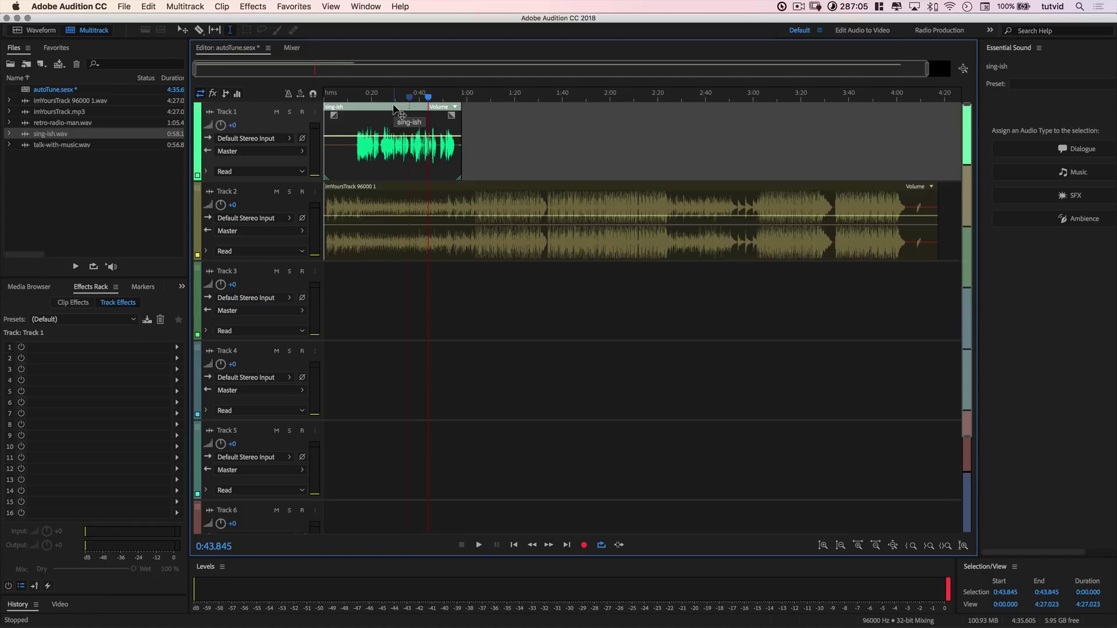
Add Automatic Pitch Correction to Track 1 and choose its Default preset (C major)
click(265, 7)
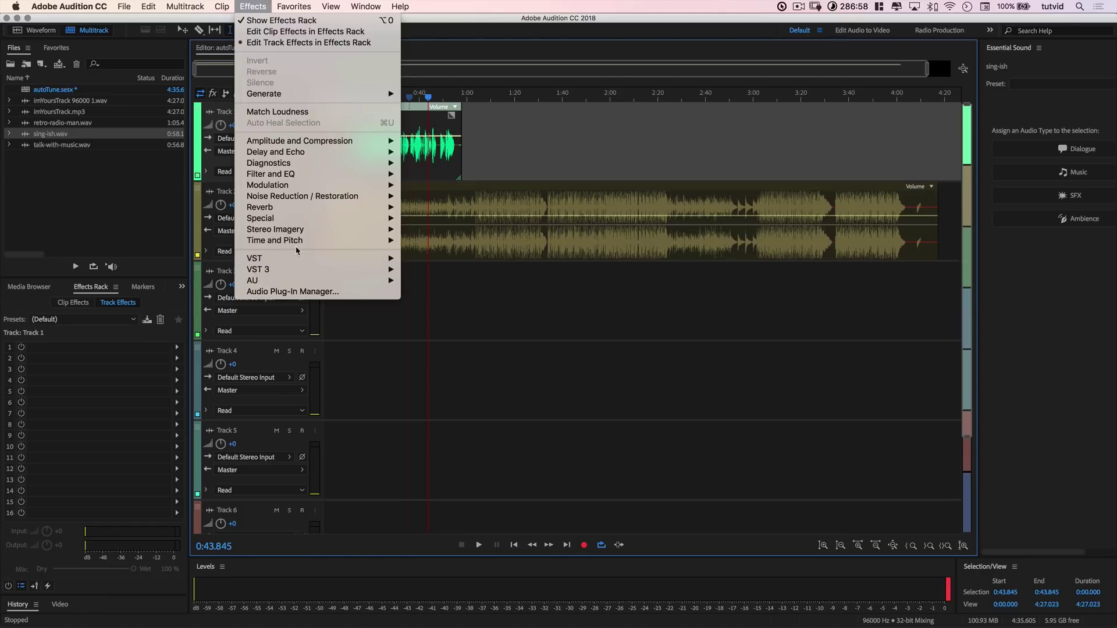
click(445, 241)
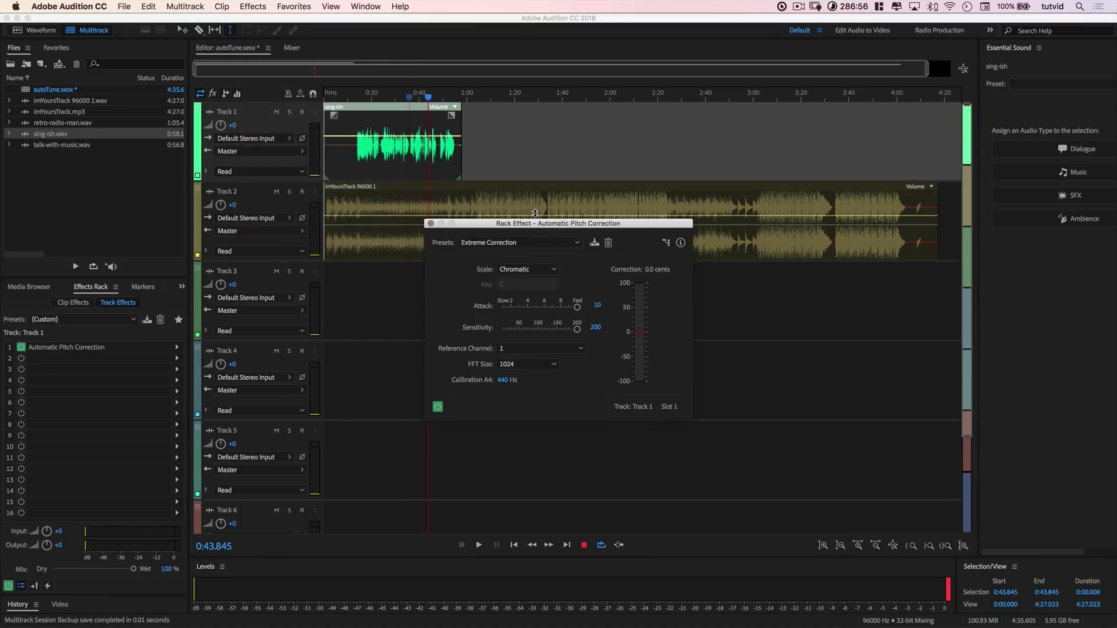
drag(529, 225, 516, 204)
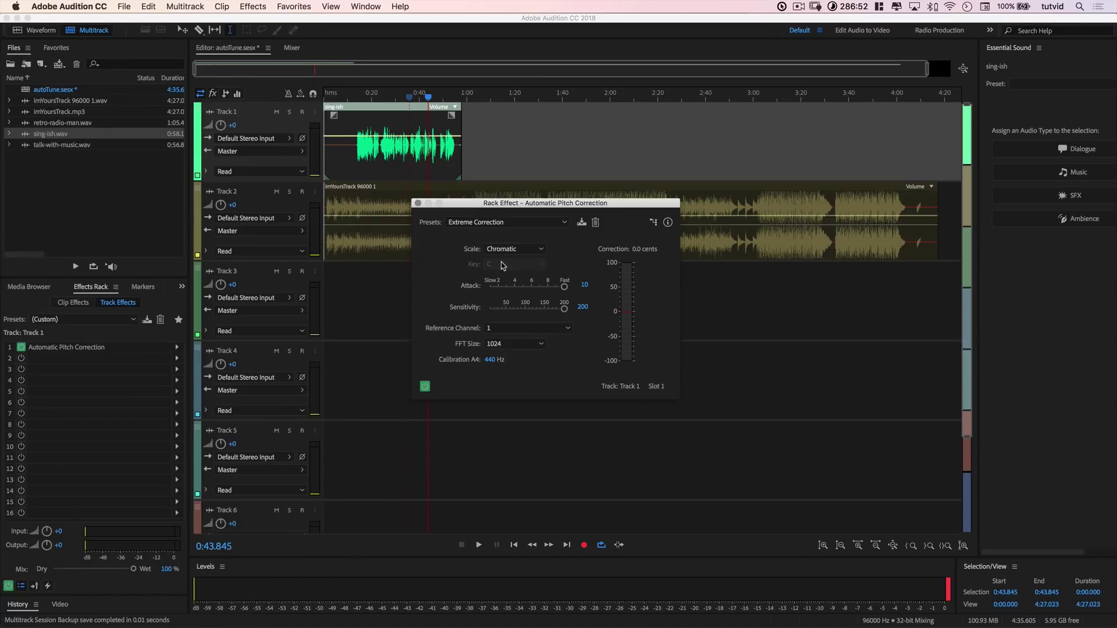
drag(531, 200, 595, 158)
click(559, 181)
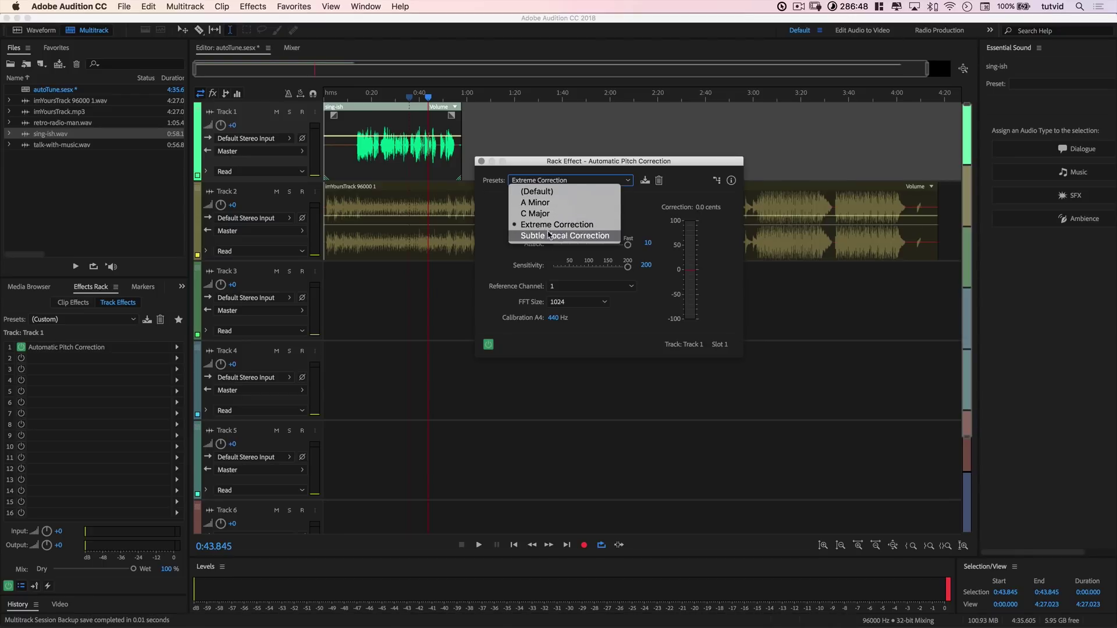
click(553, 192)
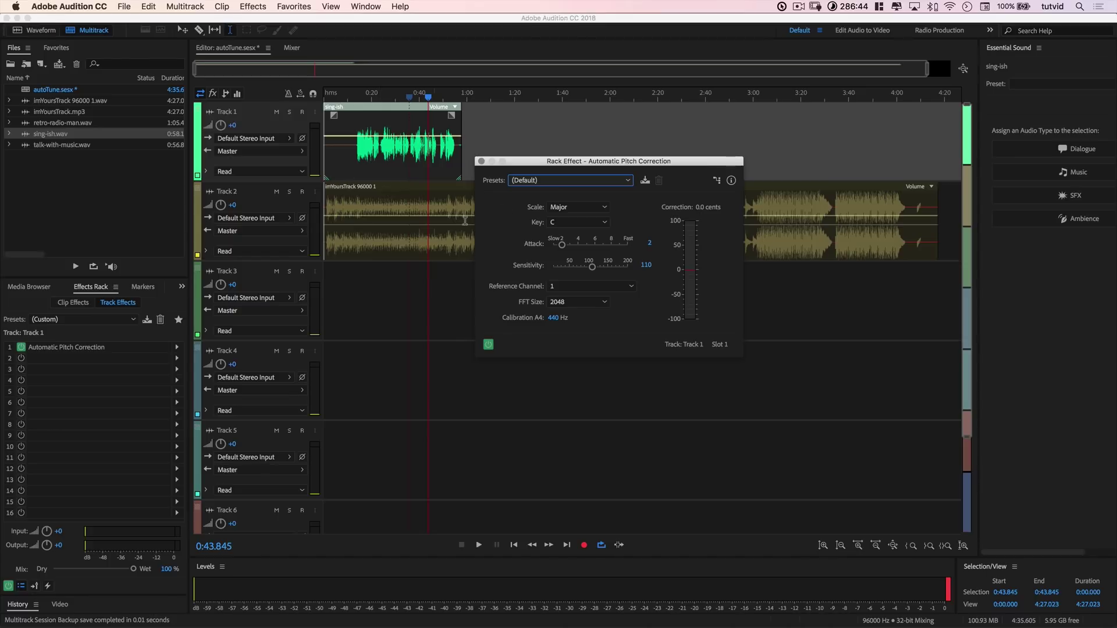
drag(559, 157, 602, 131)
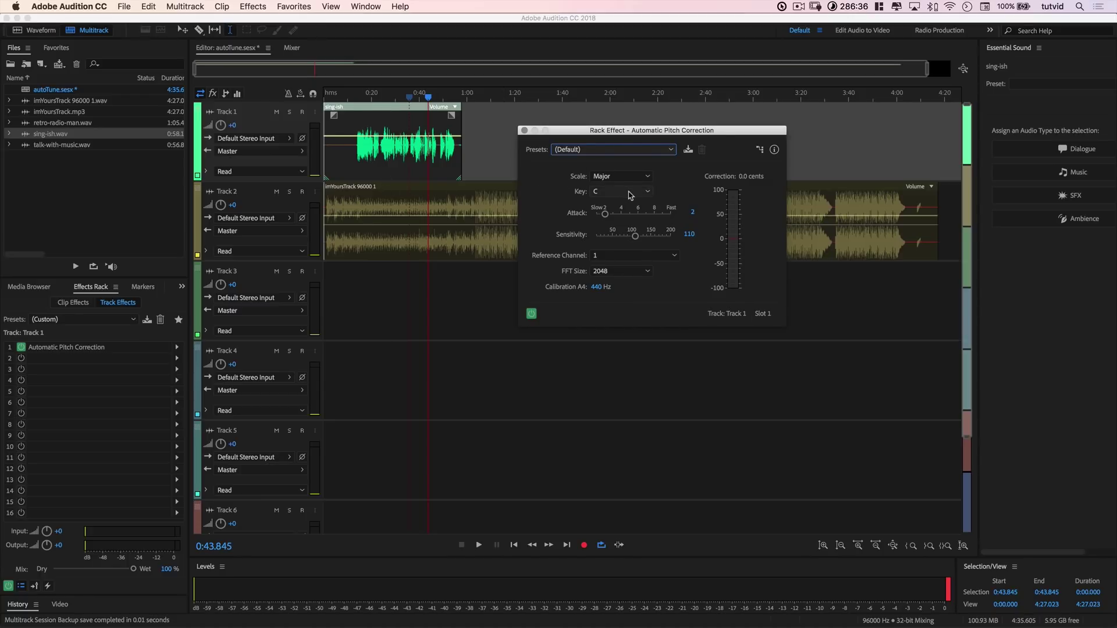
drag(603, 125, 580, 135)
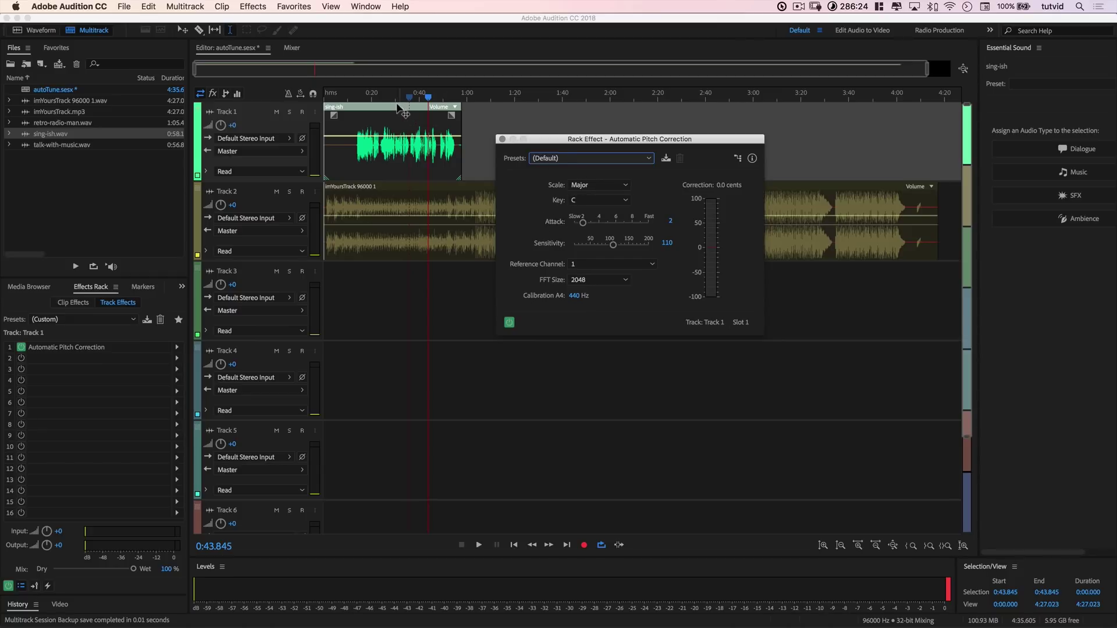
Audition the pitch-corrected vocal from about 0:13.7
click(356, 97)
key(space)
key(space)
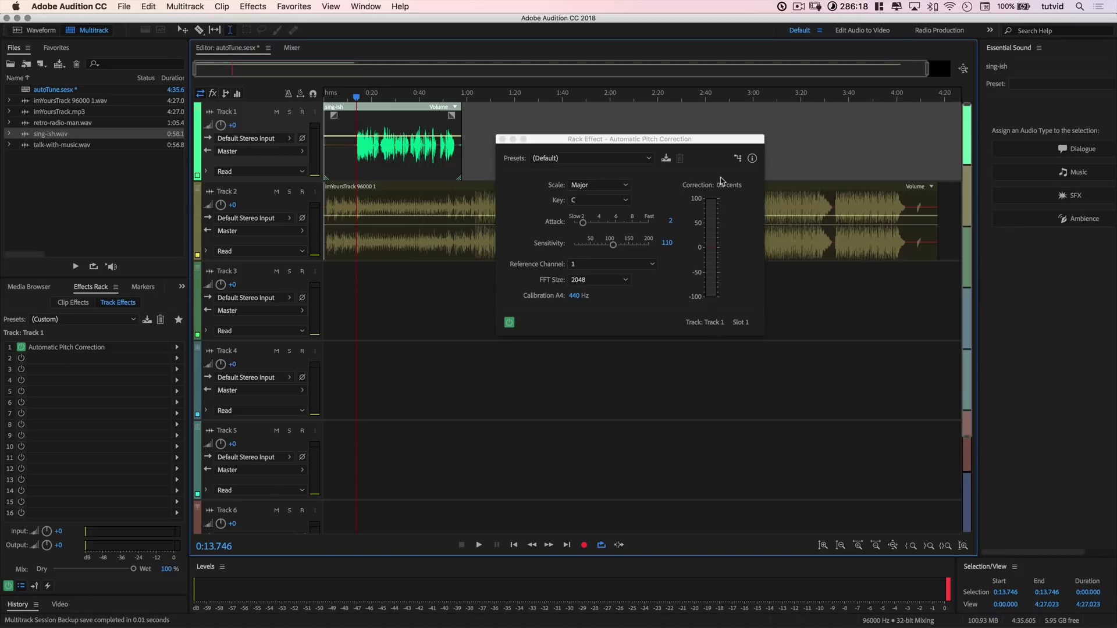
key(space)
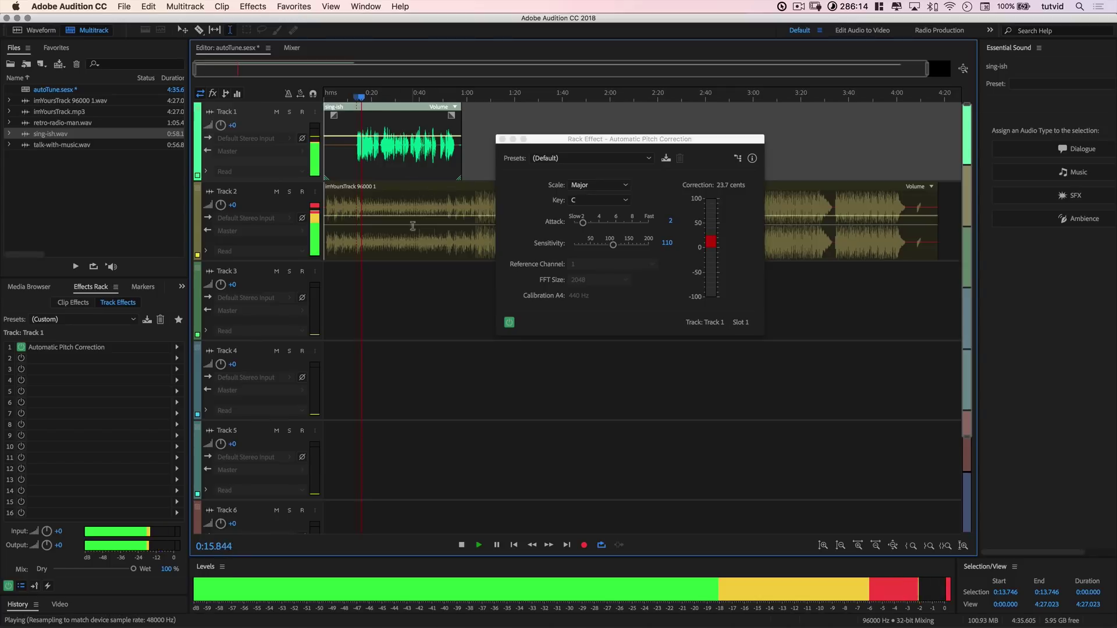
key(space)
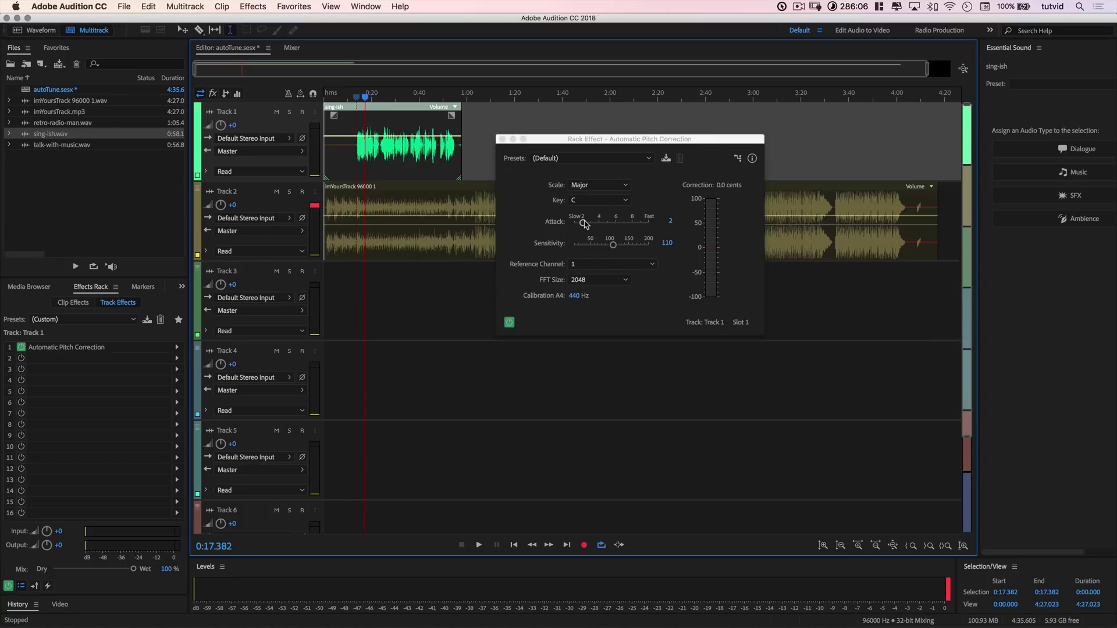
Set attack to 10 and sensitivity to 200, then audition from about 0:13.5
drag(584, 223, 671, 230)
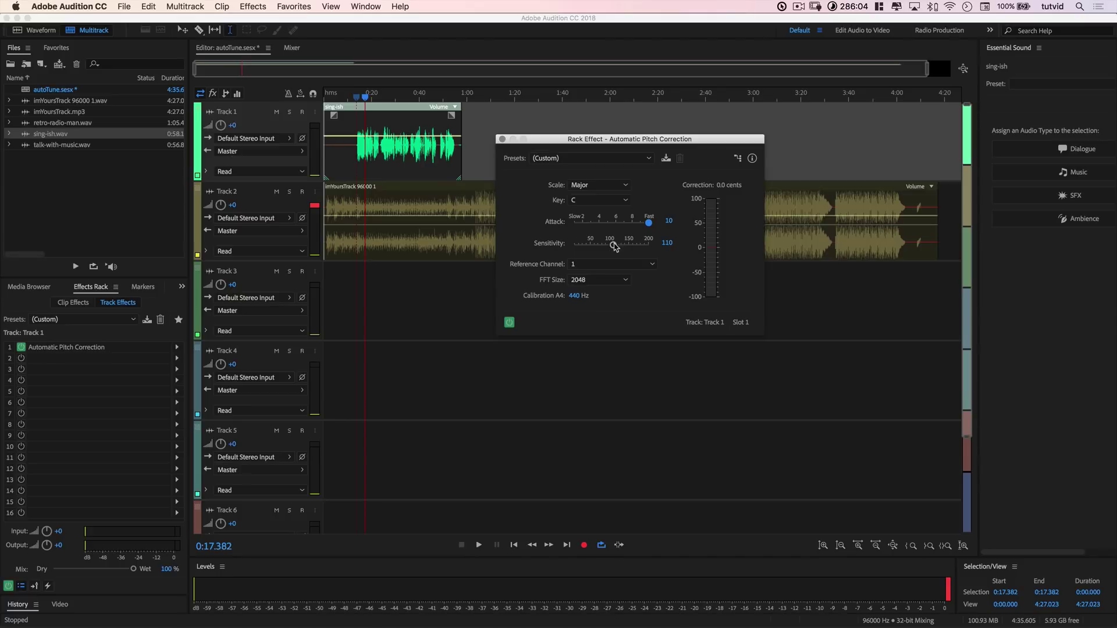
drag(613, 247, 667, 248)
click(356, 105)
key(space)
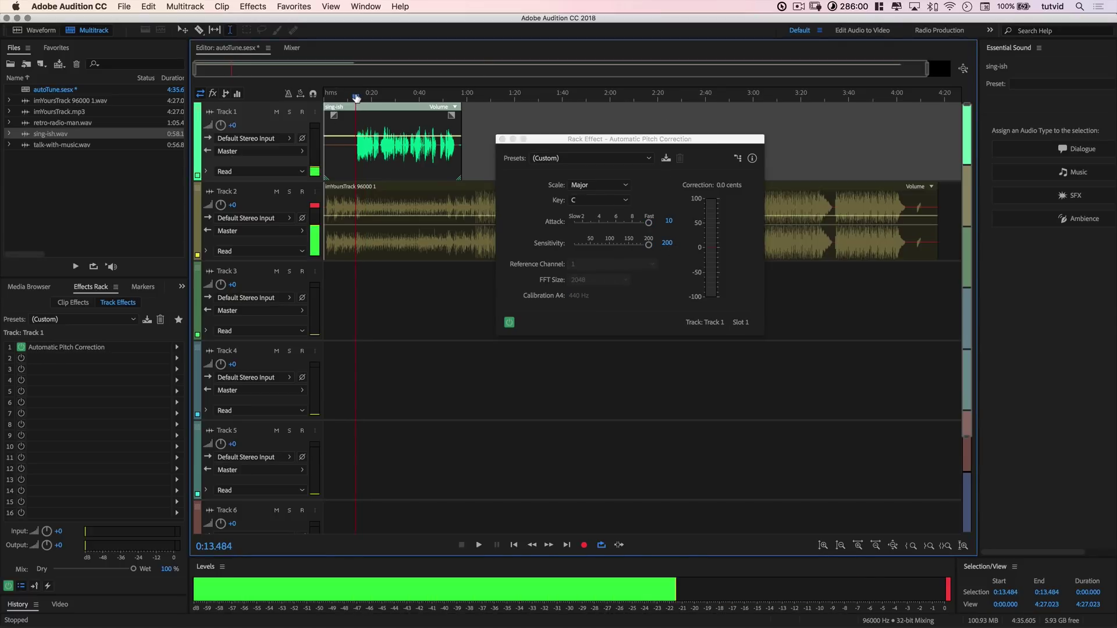
key(space)
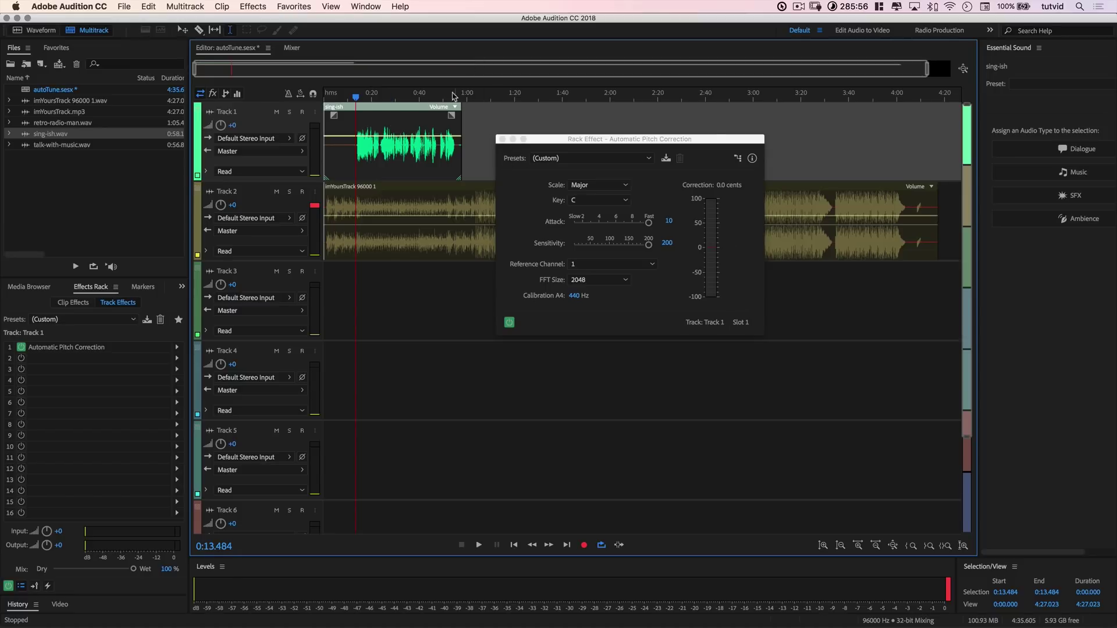
key(space)
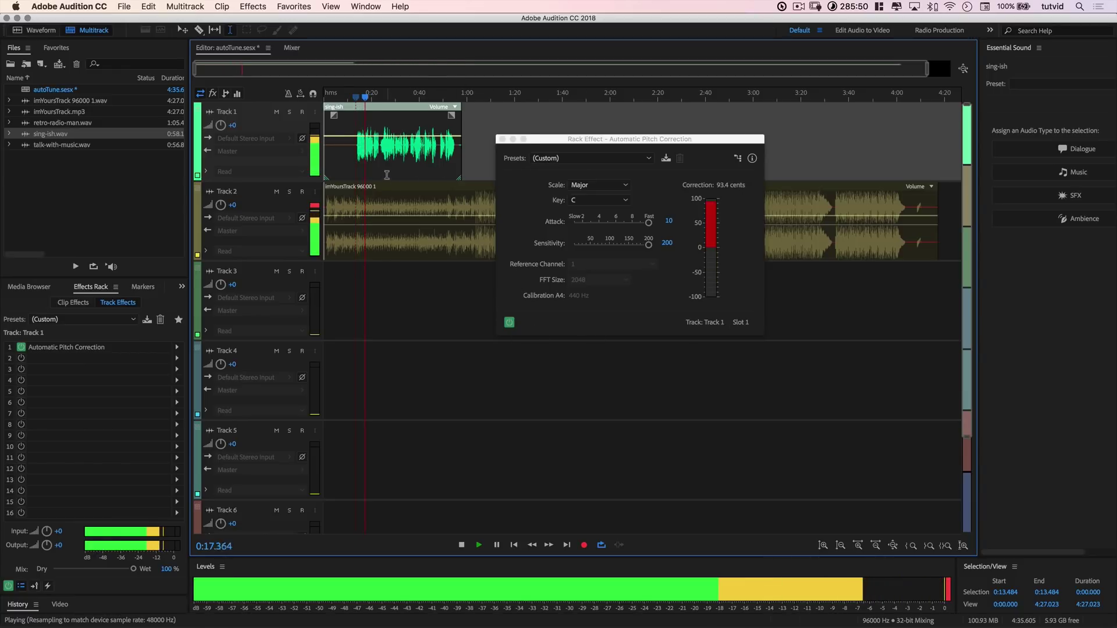
key(space)
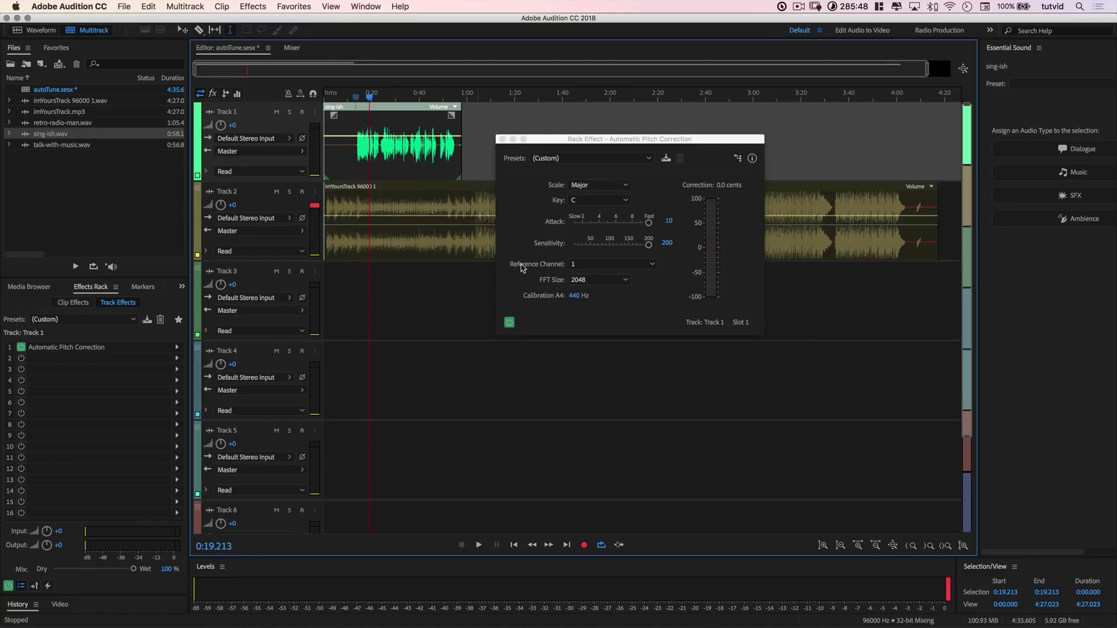
drag(613, 140, 623, 132)
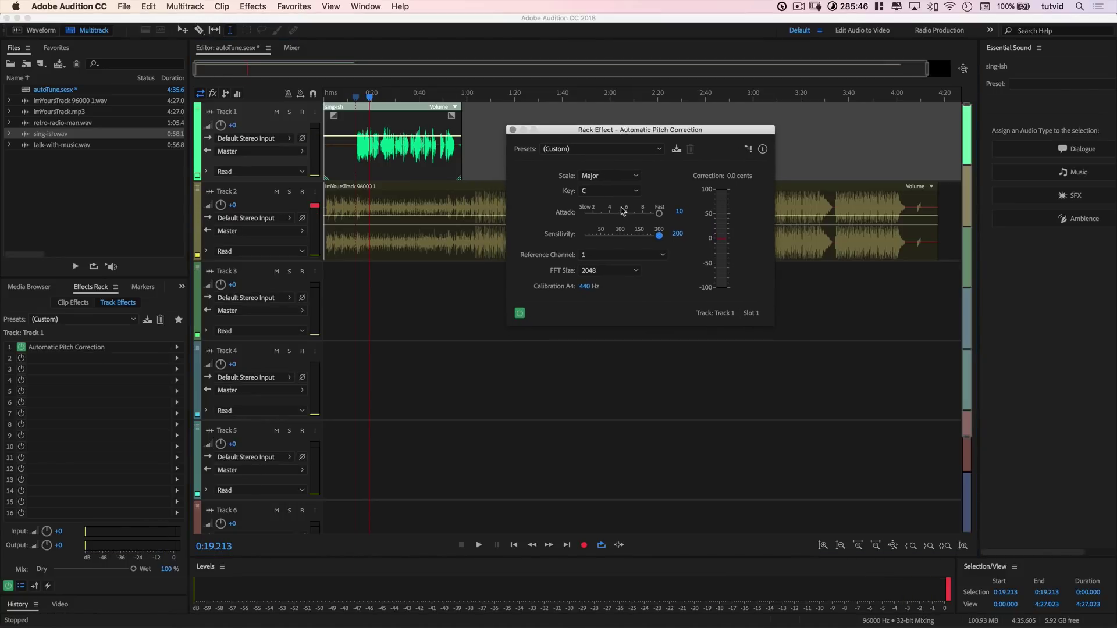
drag(624, 128, 634, 129)
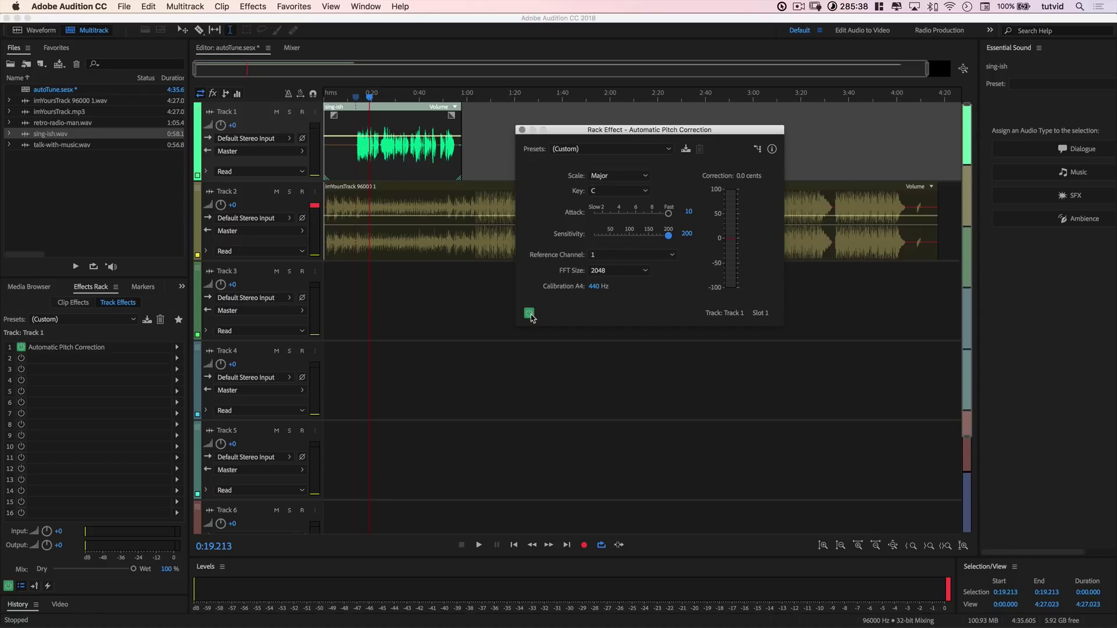
click(529, 314)
key(space)
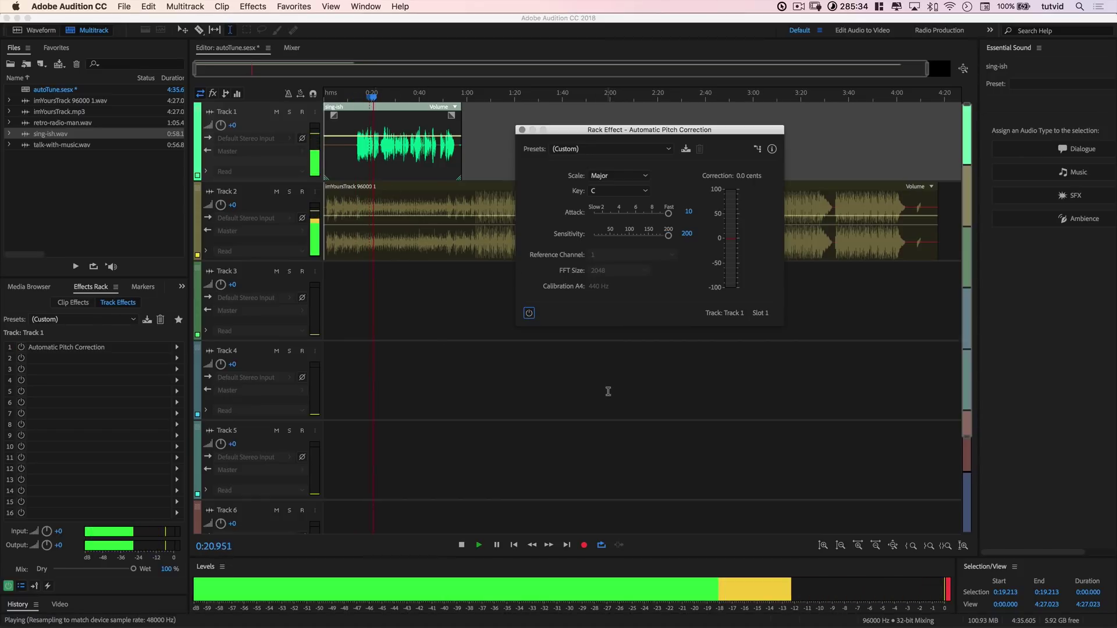
key(space)
click(359, 98)
key(space)
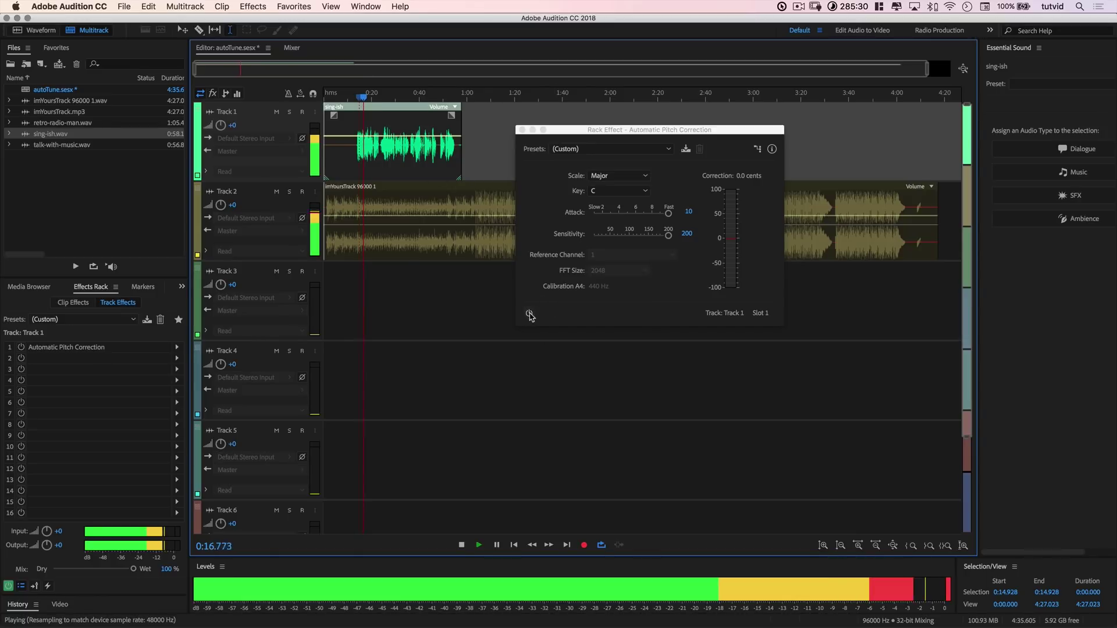
key(space)
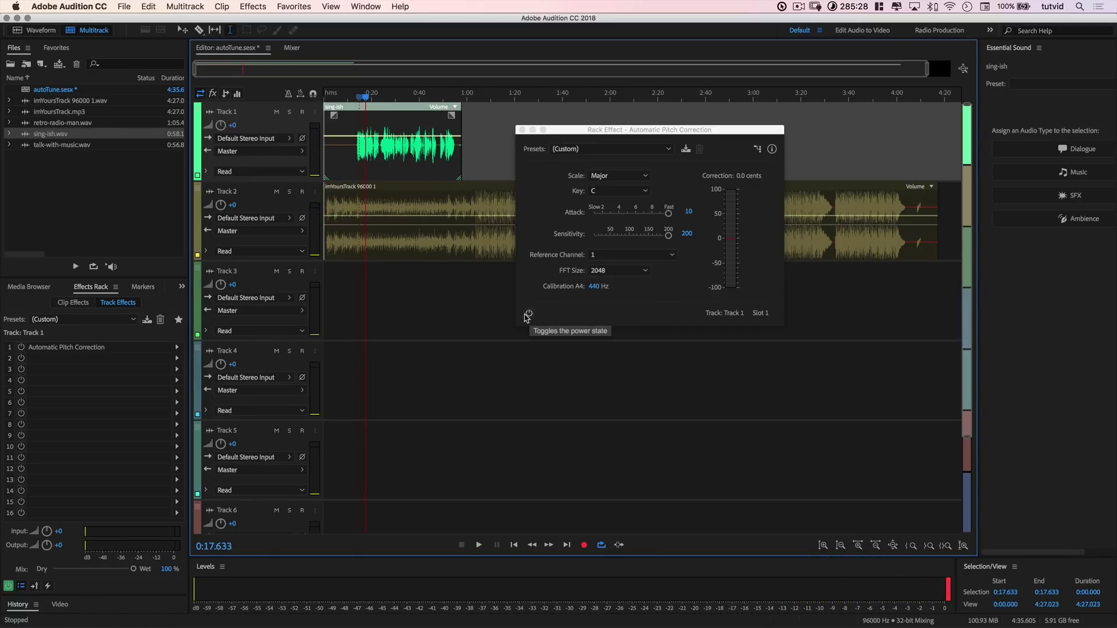
click(528, 314)
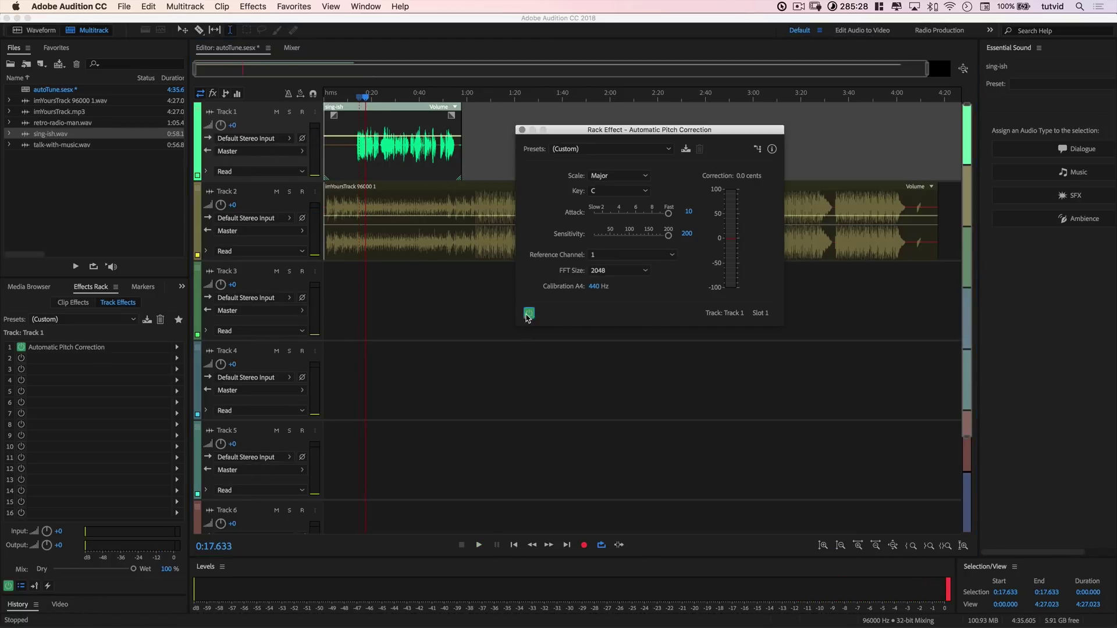
click(356, 97)
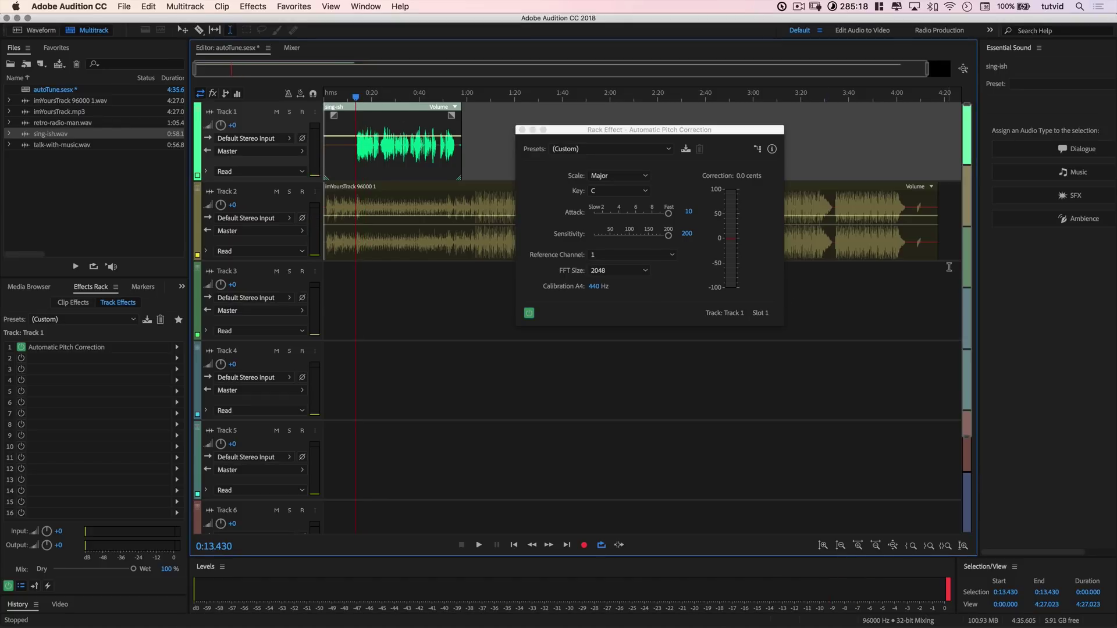
drag(641, 130, 619, 133)
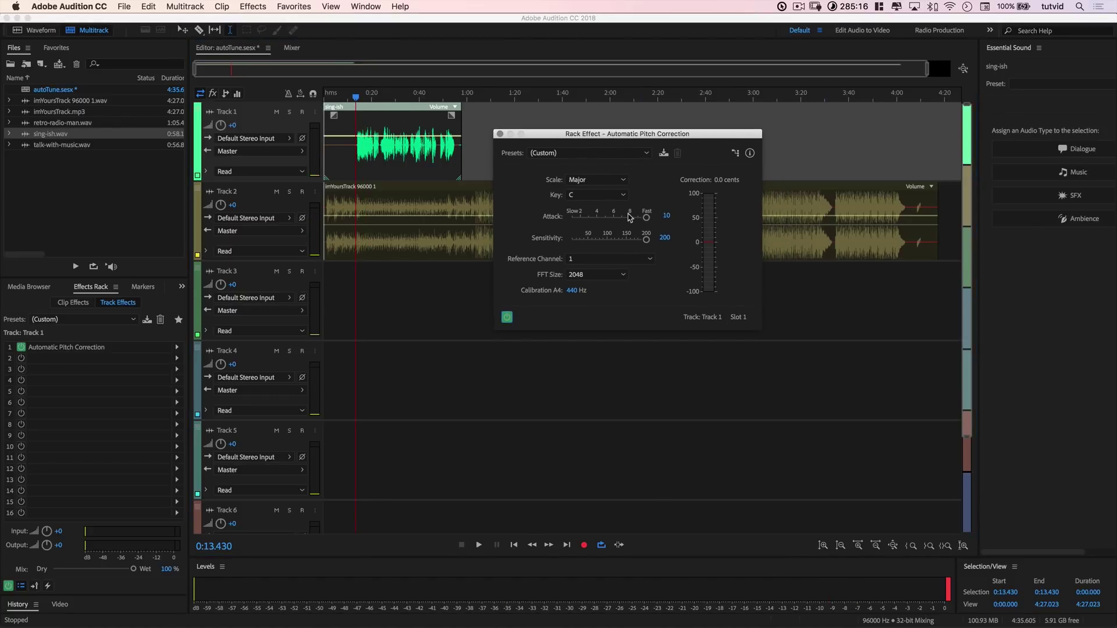
Change the correction key to B and audition the vocal
click(602, 197)
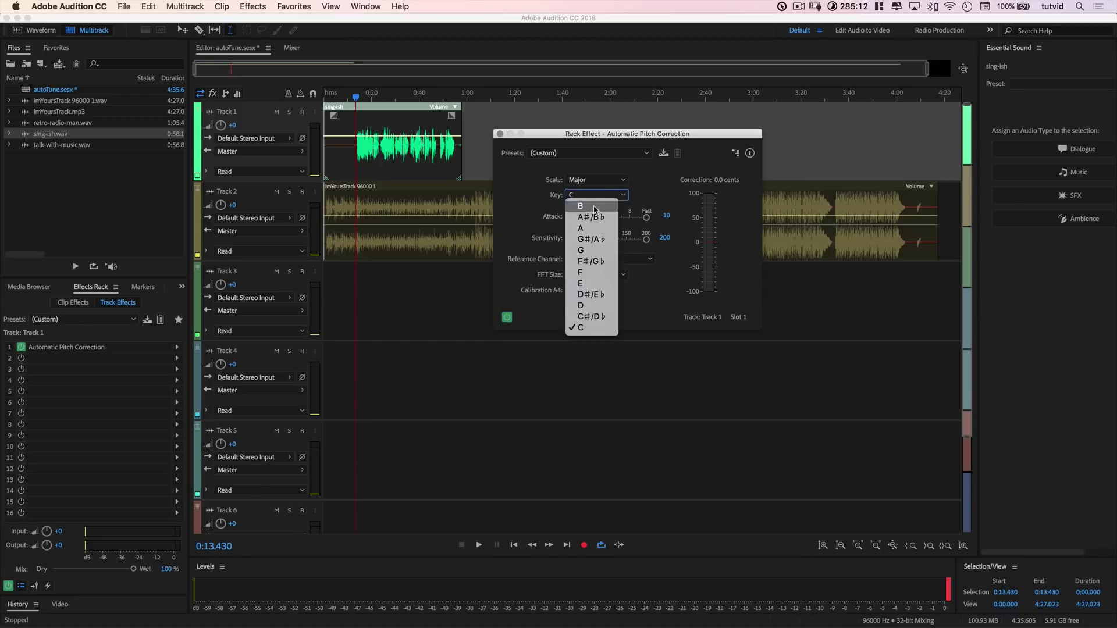
click(594, 207)
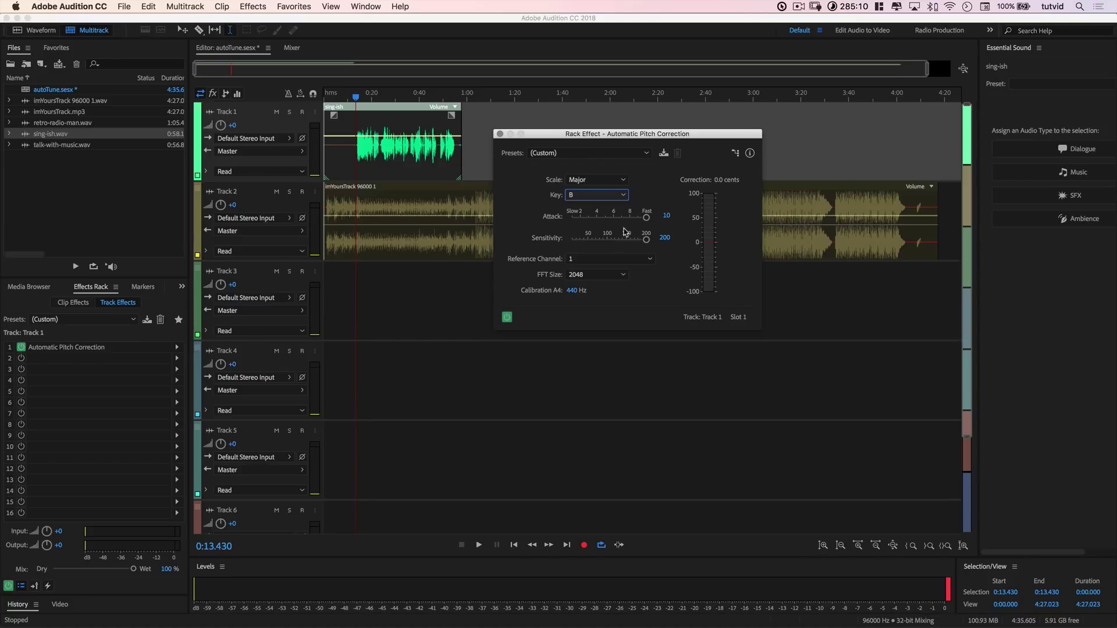
key(space)
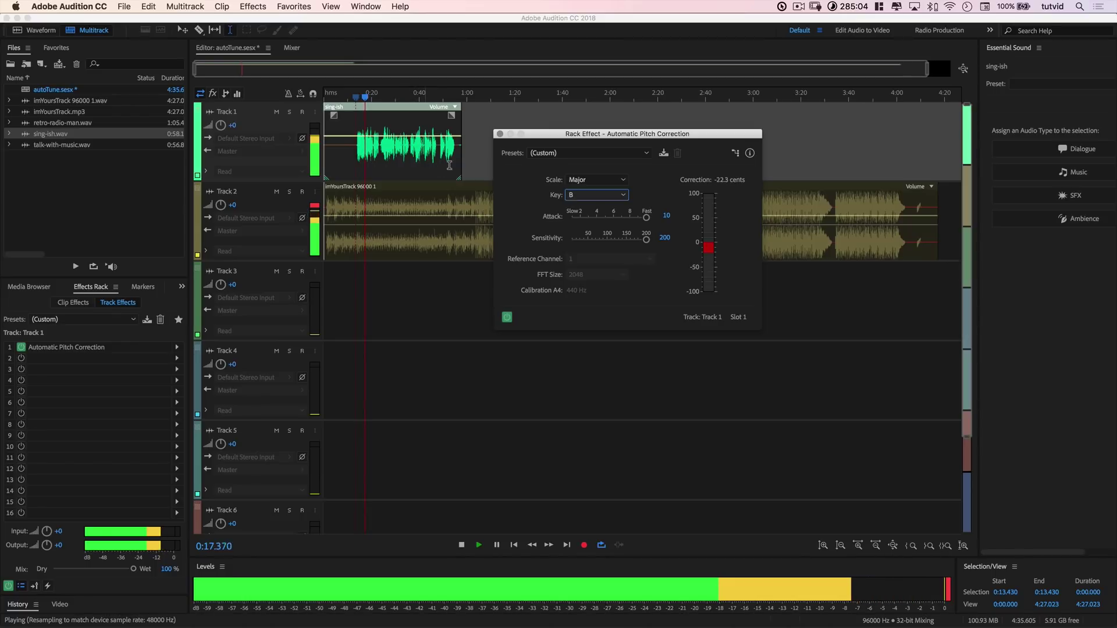
key(space)
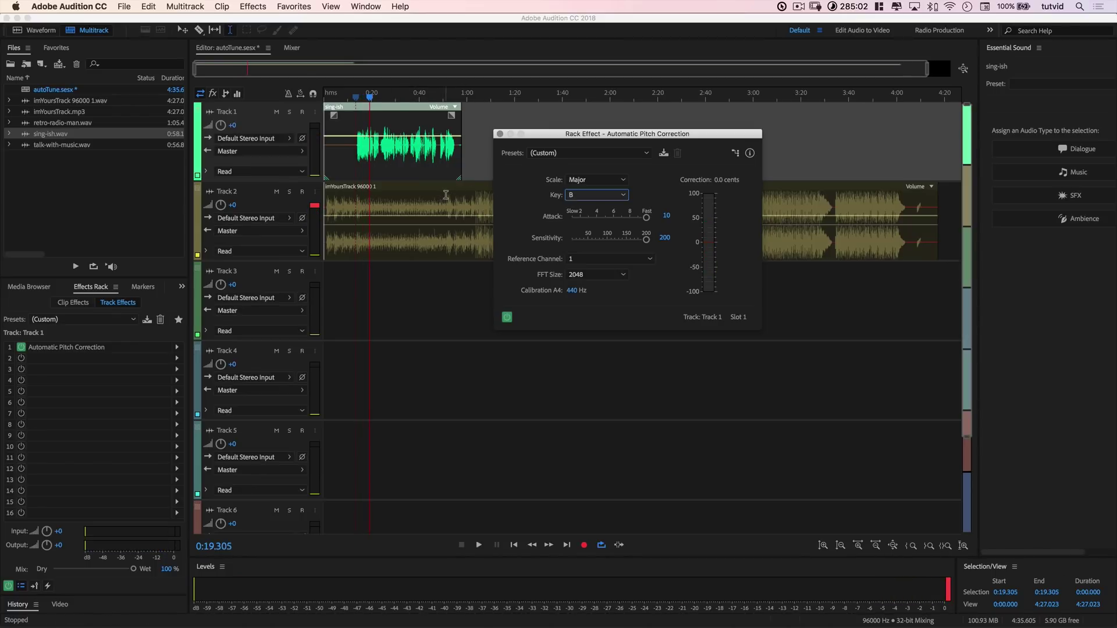
click(591, 196)
Set the key back to C and the A4 calibration to 410 Hz
click(594, 329)
click(573, 291)
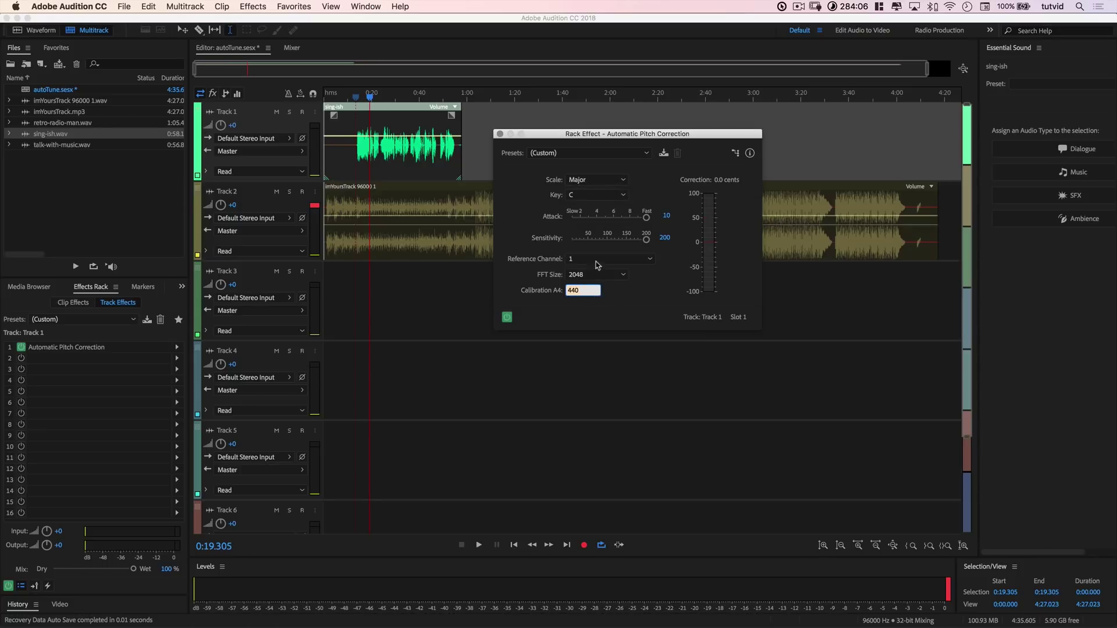
text(40)
key(Return)
Play the vocal briefly from about 0:14 with the new calibration
drag(370, 97, 356, 98)
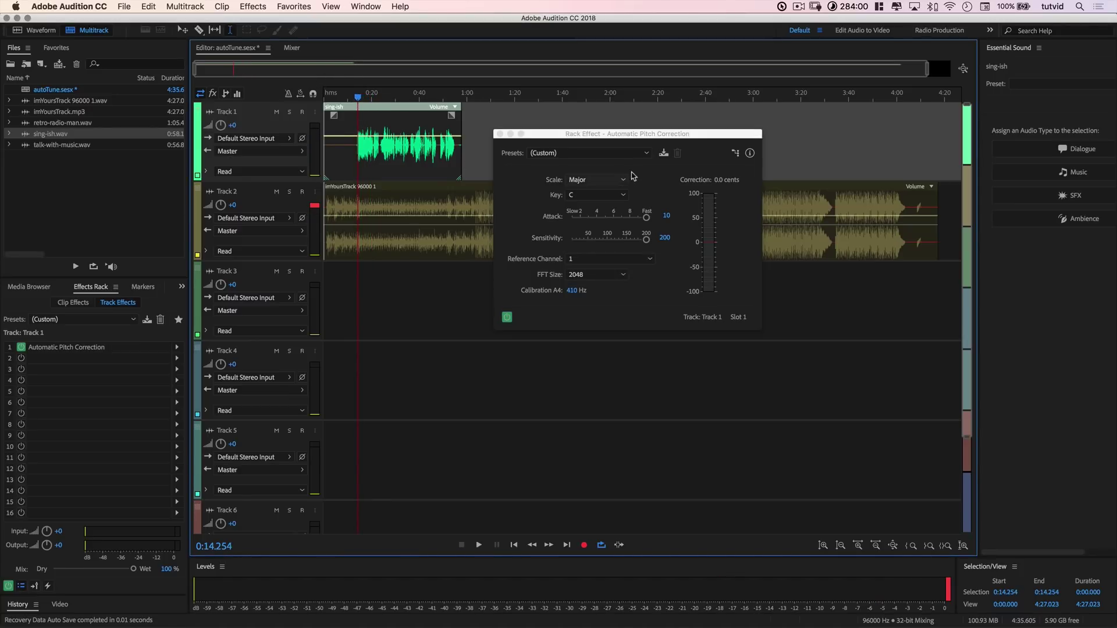
key(space)
key(space)
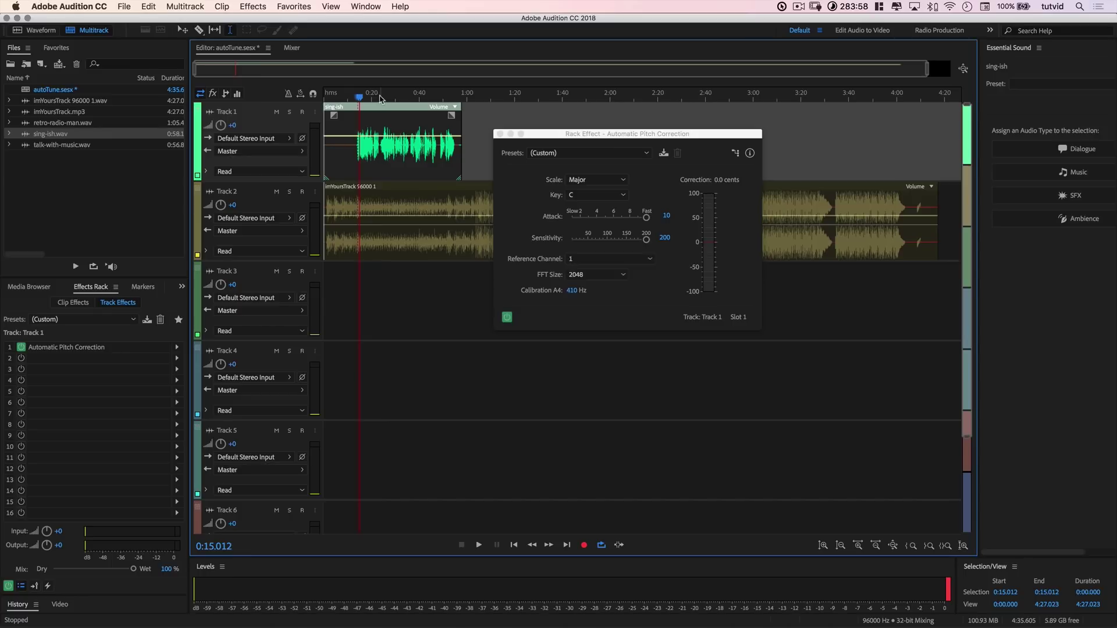
key(space)
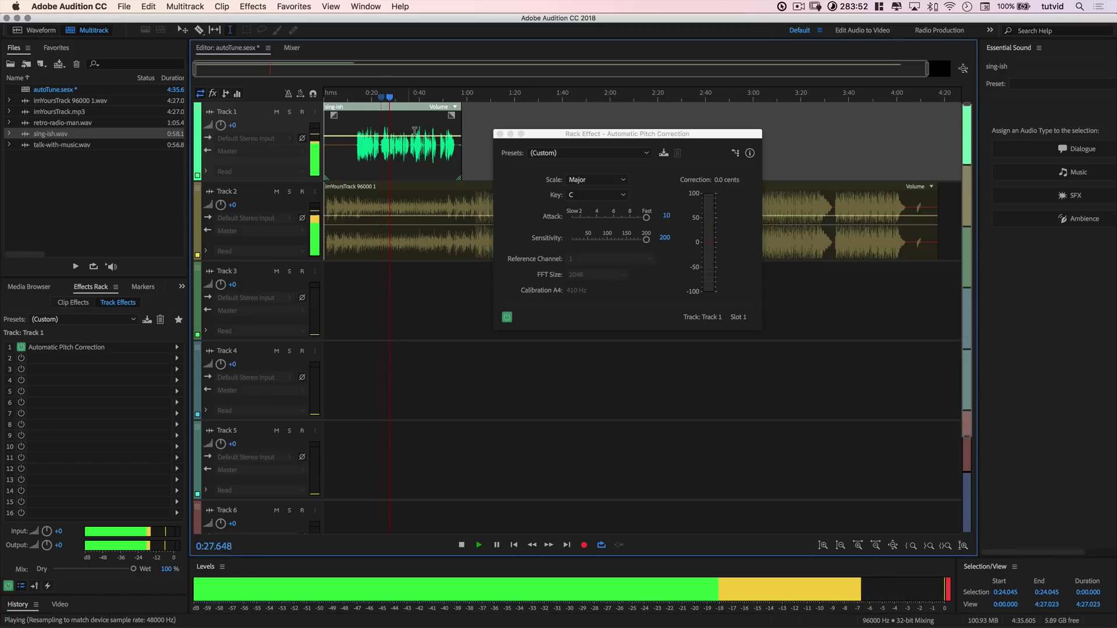
key(space)
click(380, 102)
drag(380, 102, 383, 102)
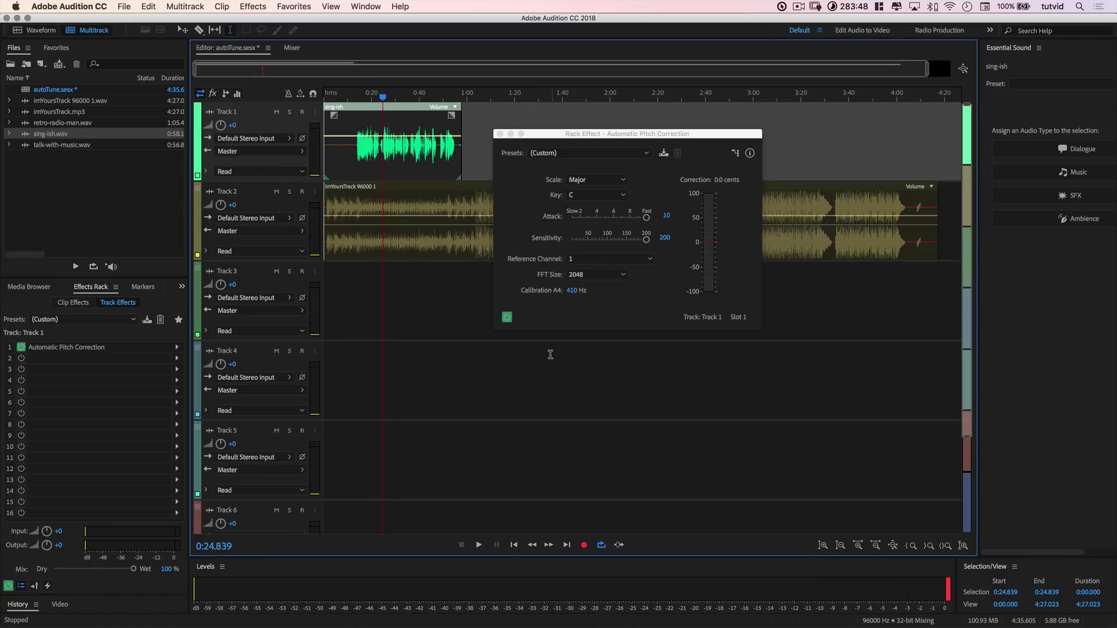
drag(388, 108, 381, 109)
click(507, 317)
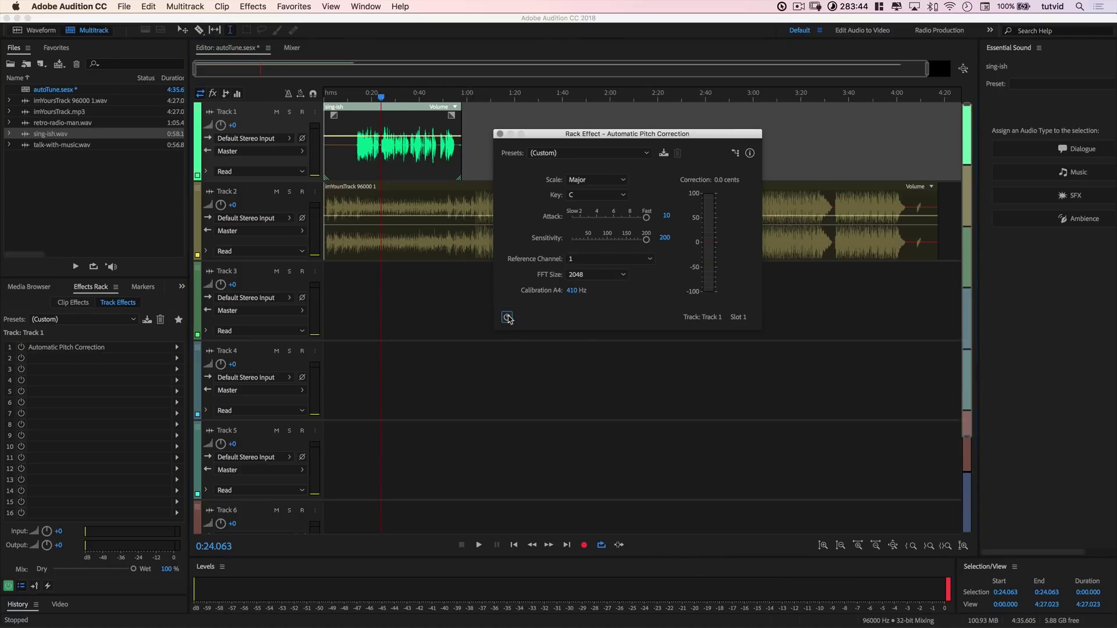
key(space)
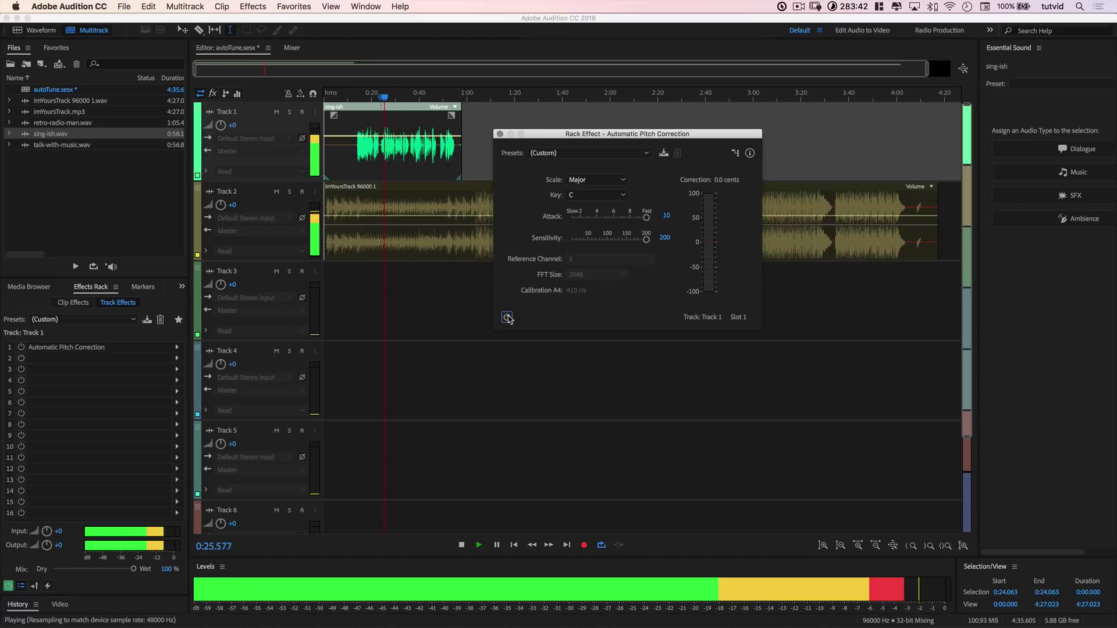
key(space)
click(380, 116)
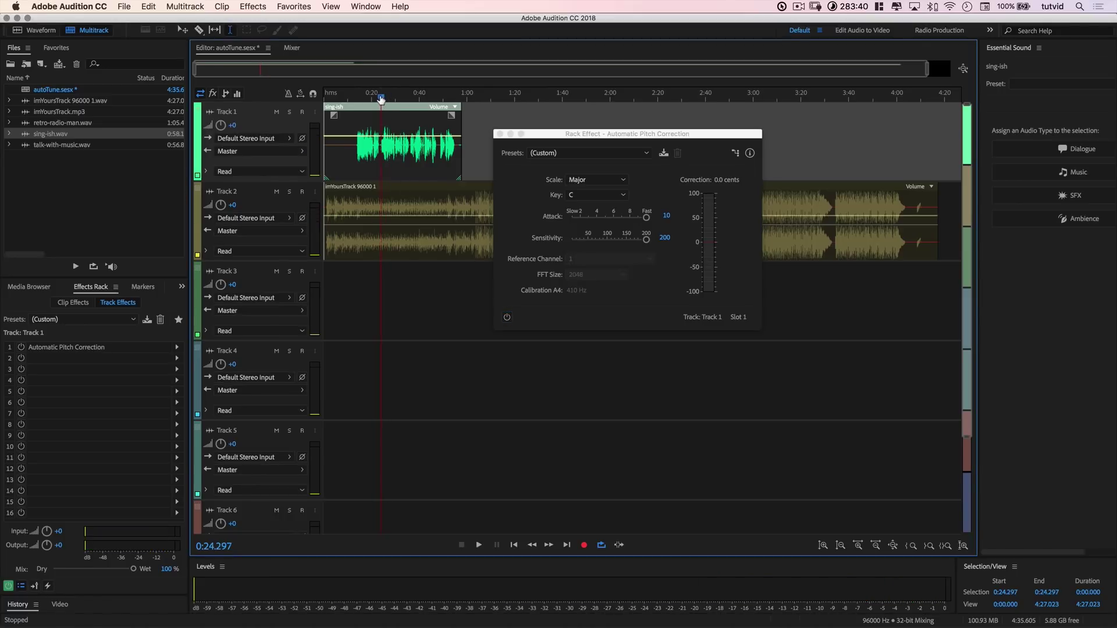
click(506, 317)
click(506, 317)
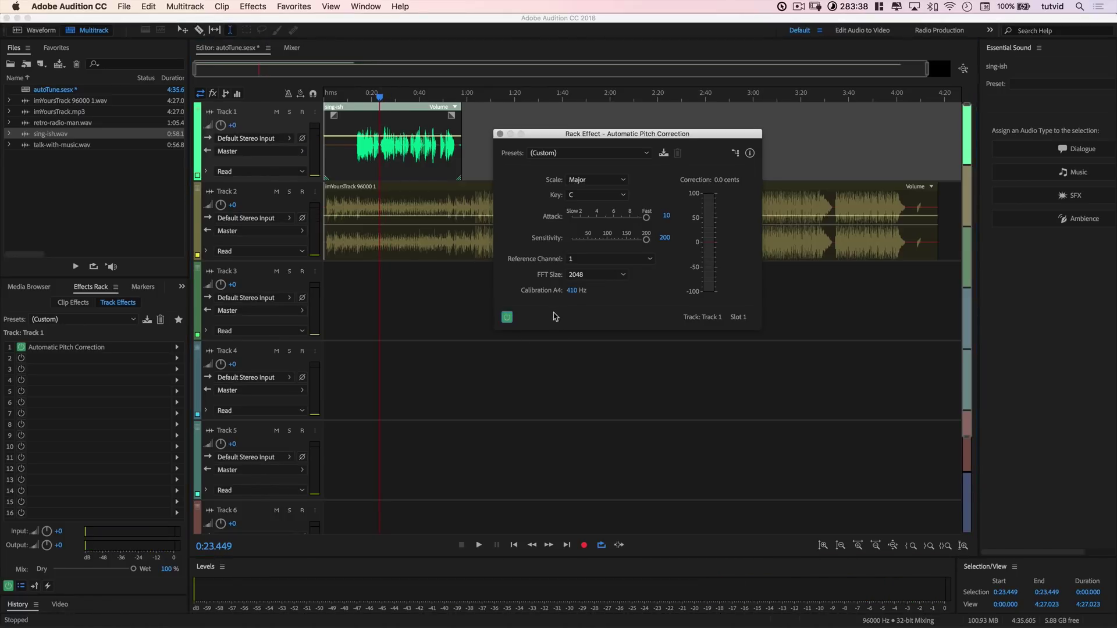
key(space)
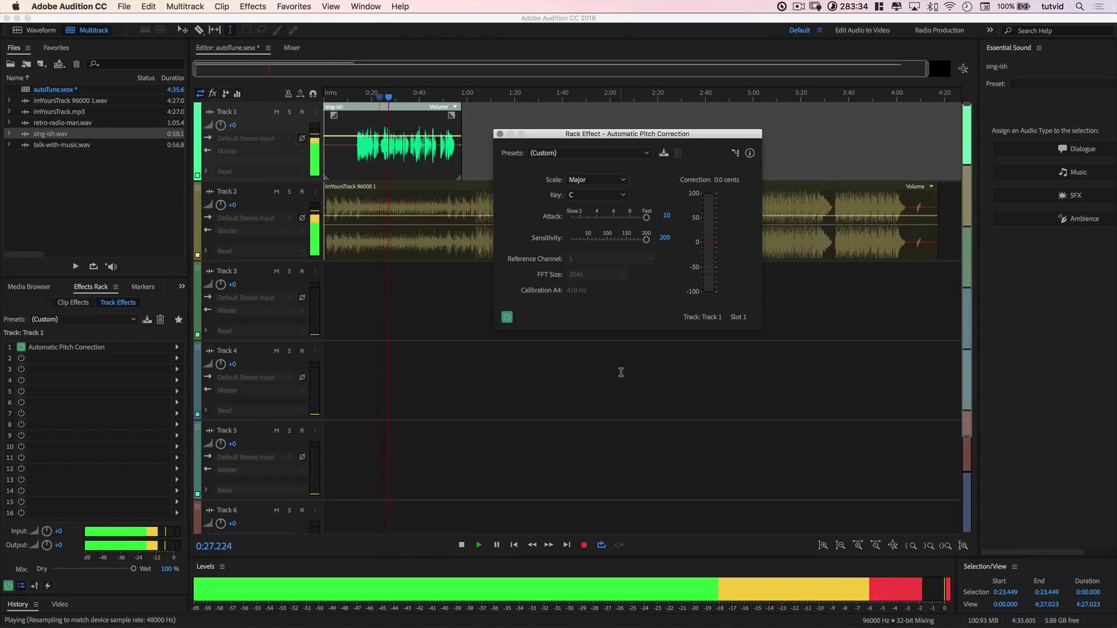
key(space)
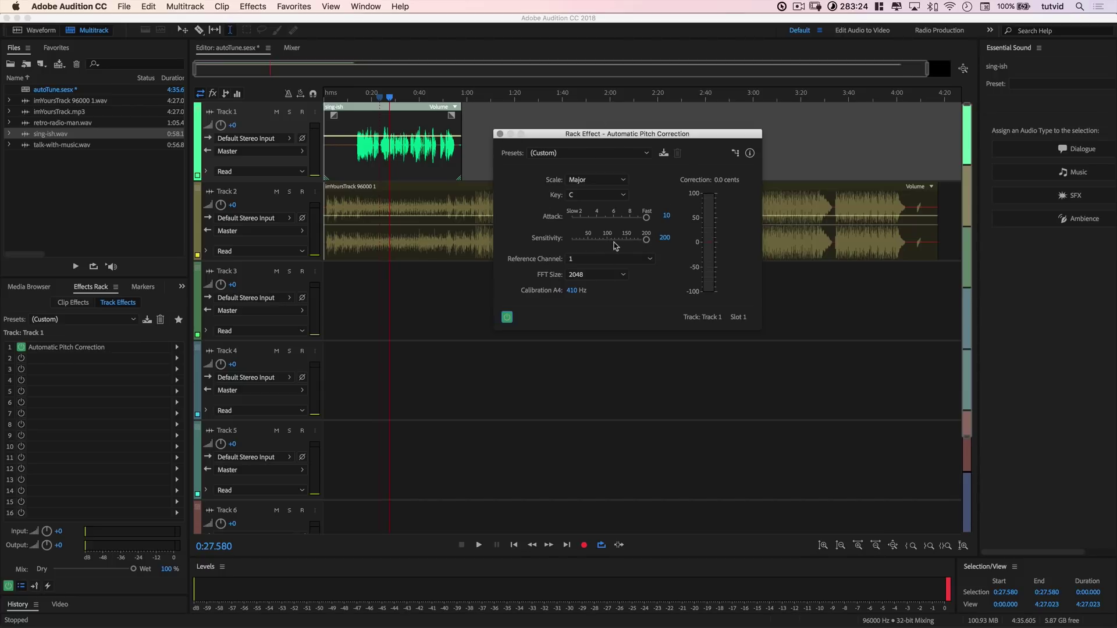
drag(559, 140, 551, 141)
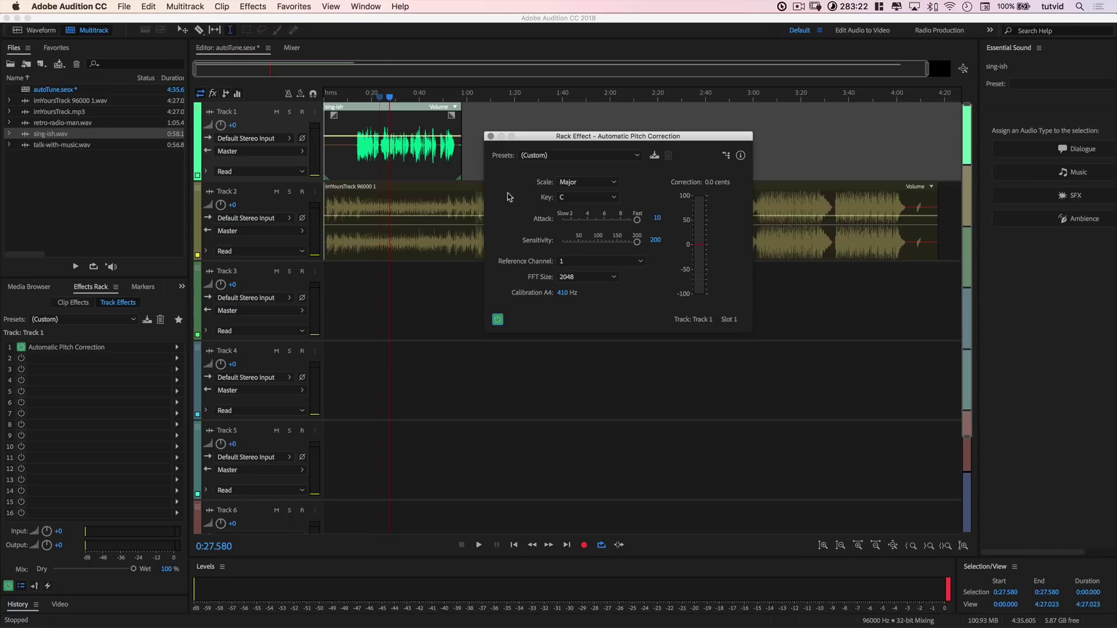
click(490, 137)
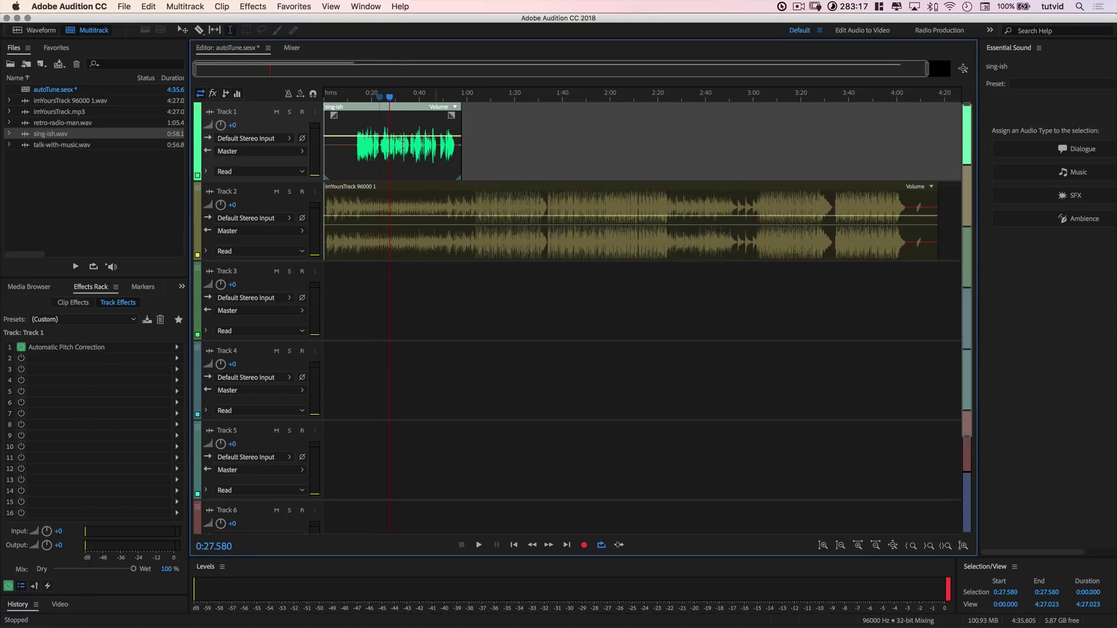
Add Studio Reverb to Track 1 with the Vocal Reverb (large) preset
click(266, 7)
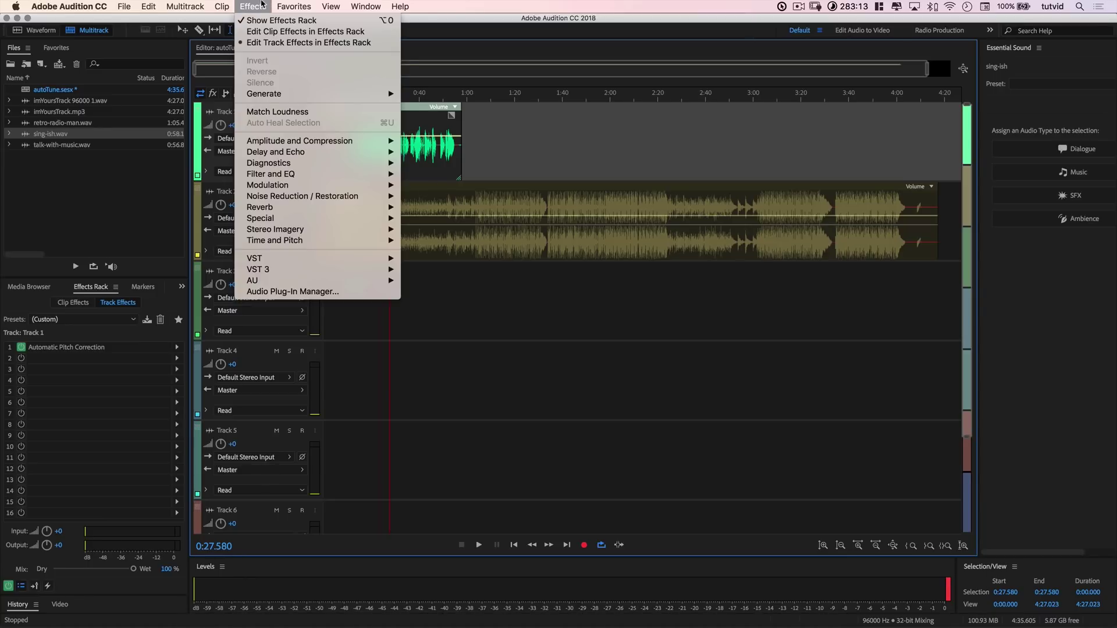
mouse_move(260, 207)
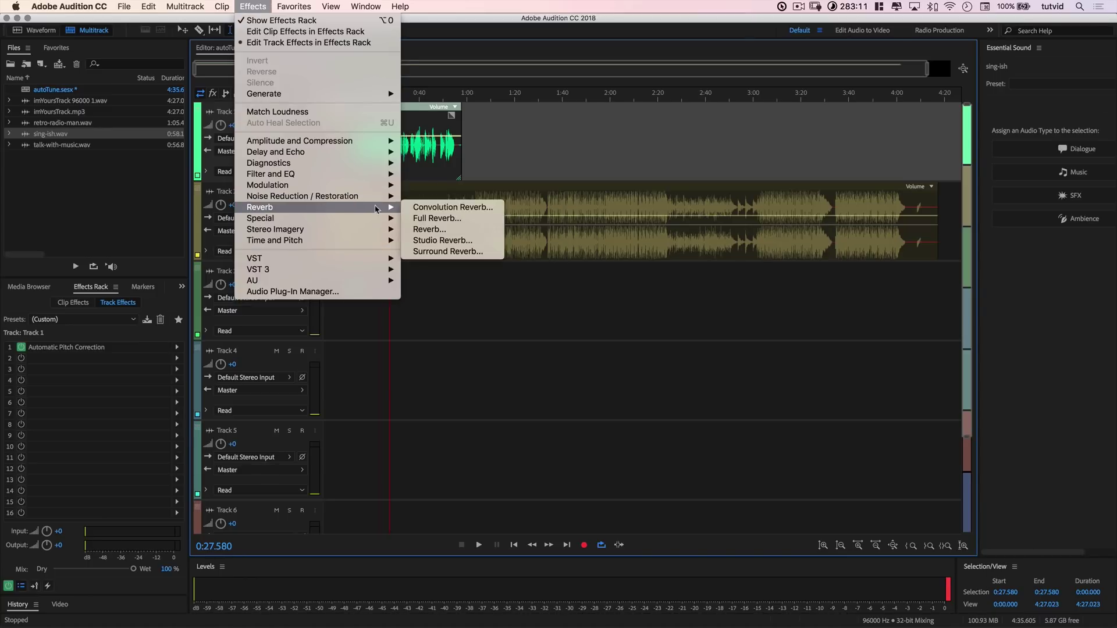
click(437, 240)
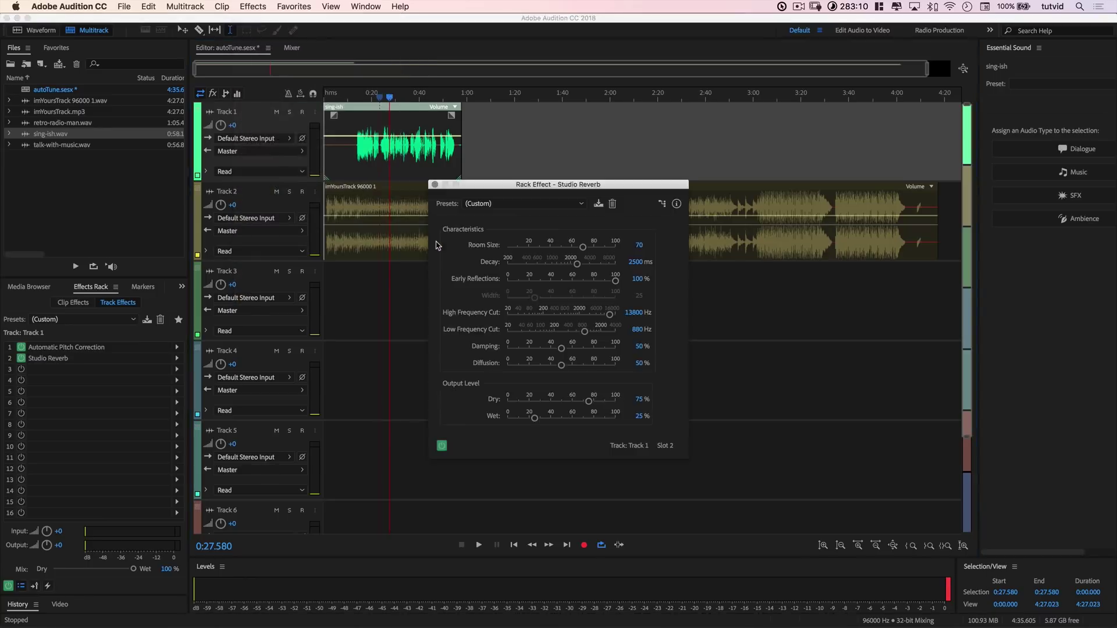
click(521, 203)
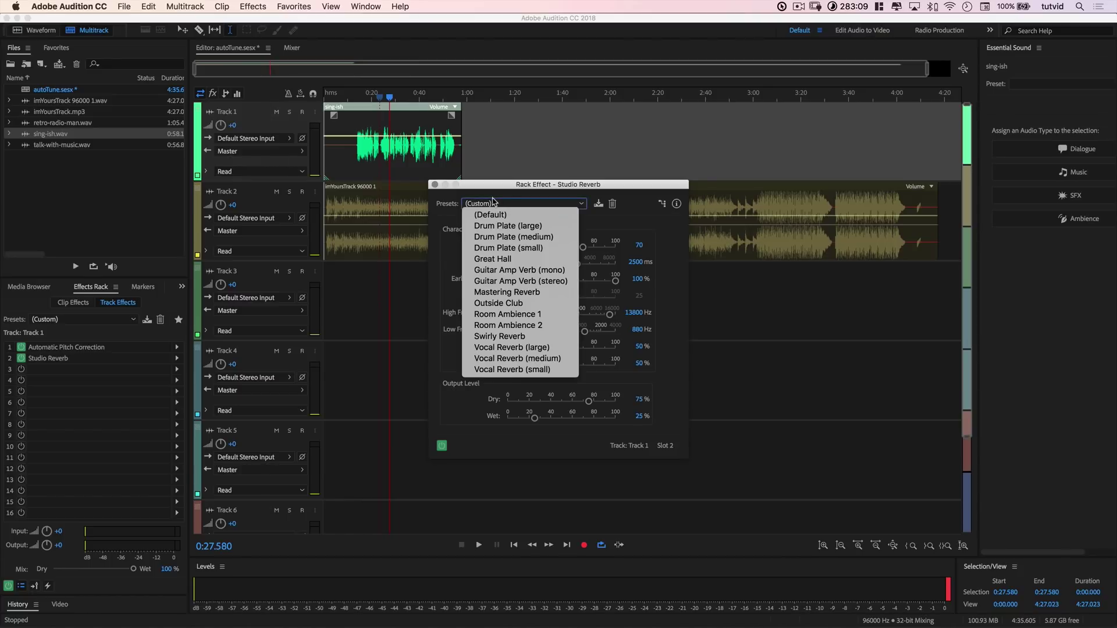
click(530, 349)
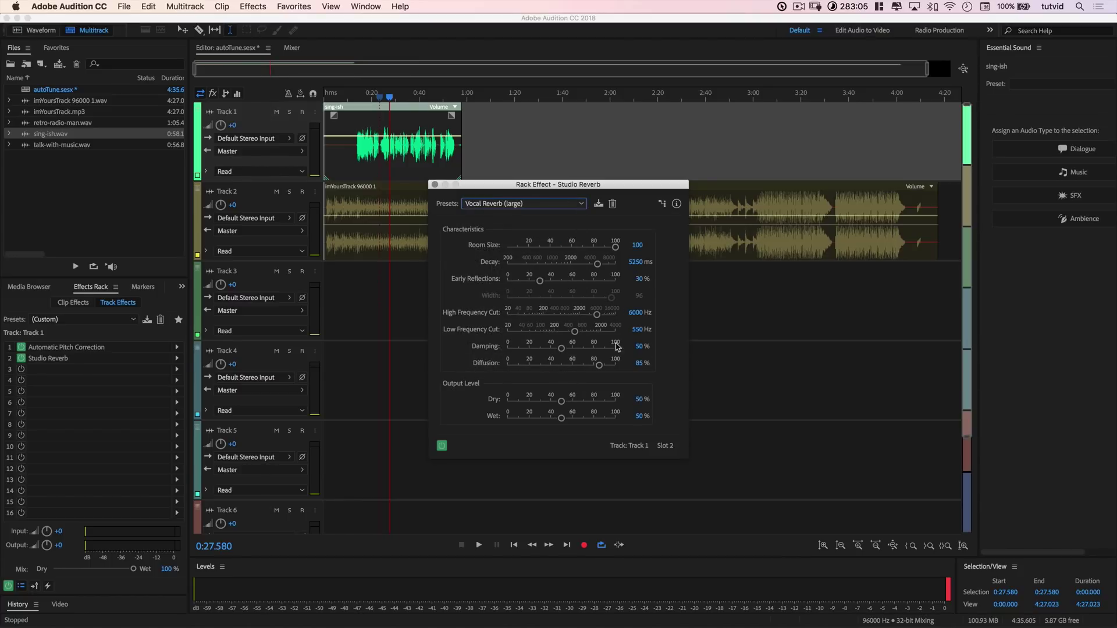
click(434, 185)
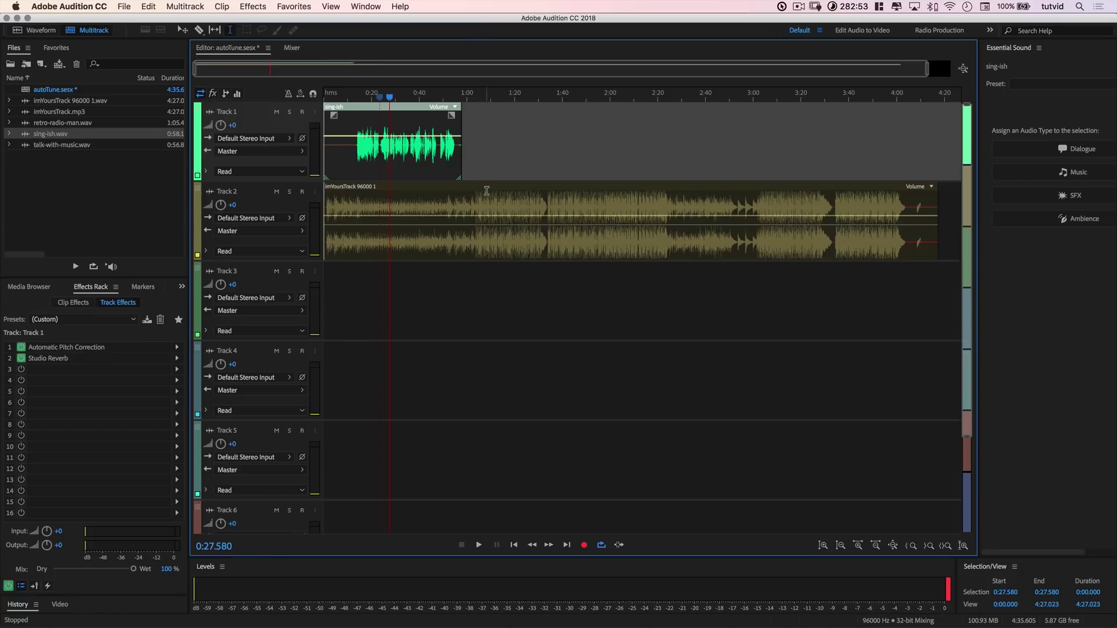
key(space)
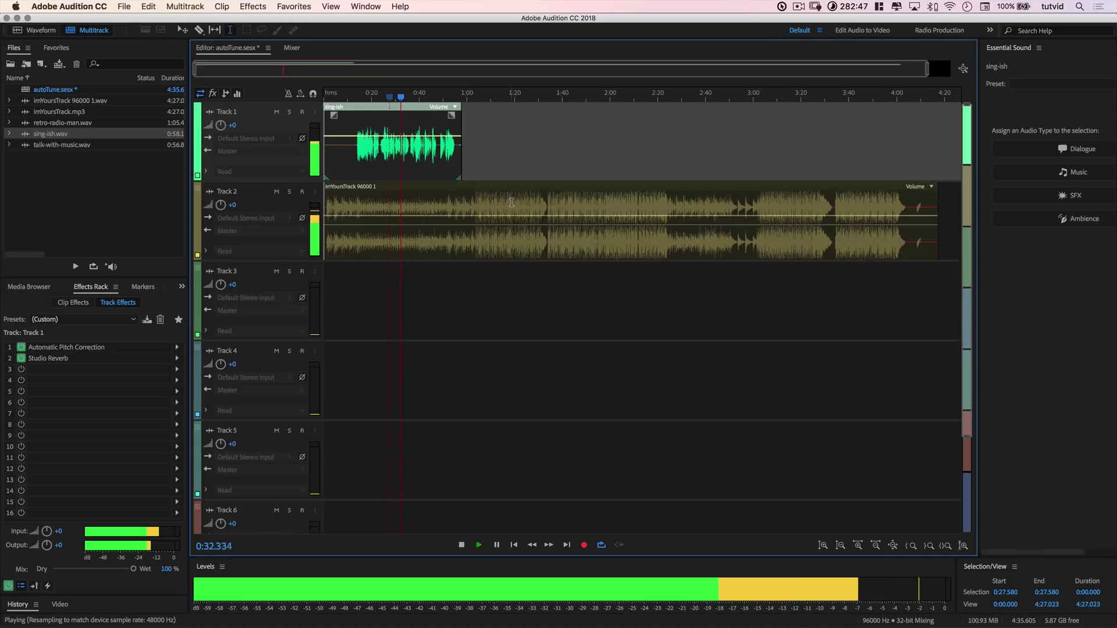
key(space)
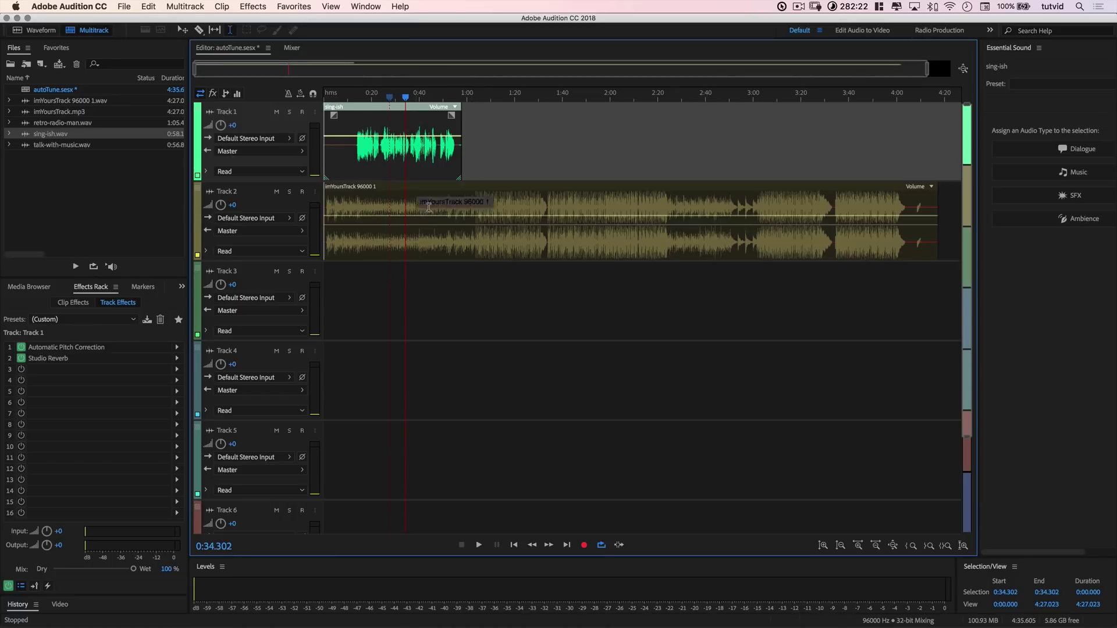
click(254, 6)
mouse_move(288, 240)
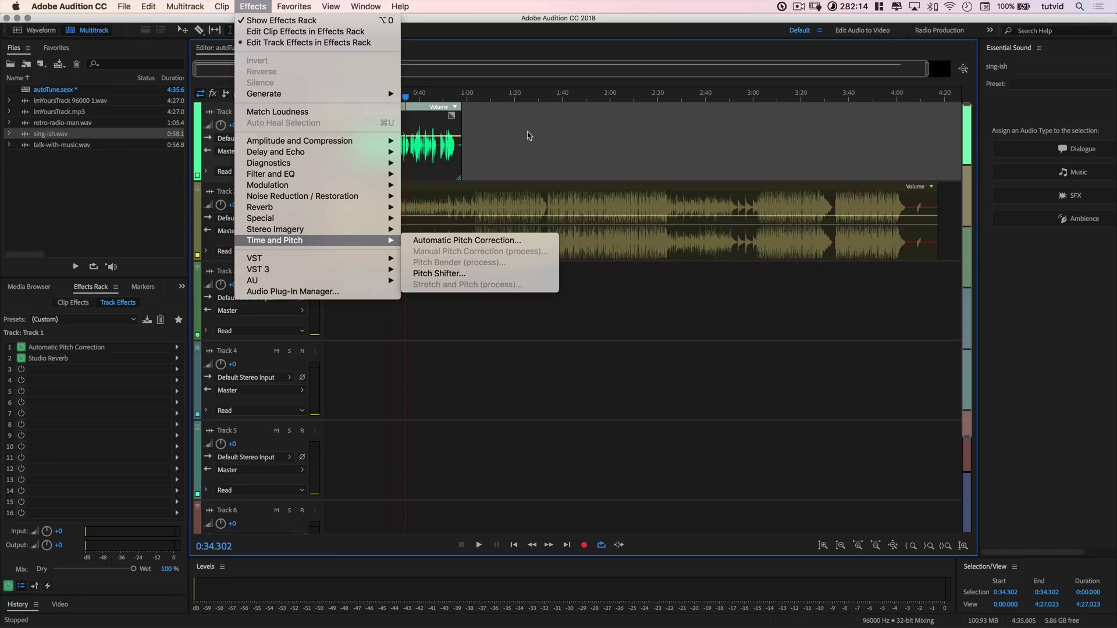
click(534, 150)
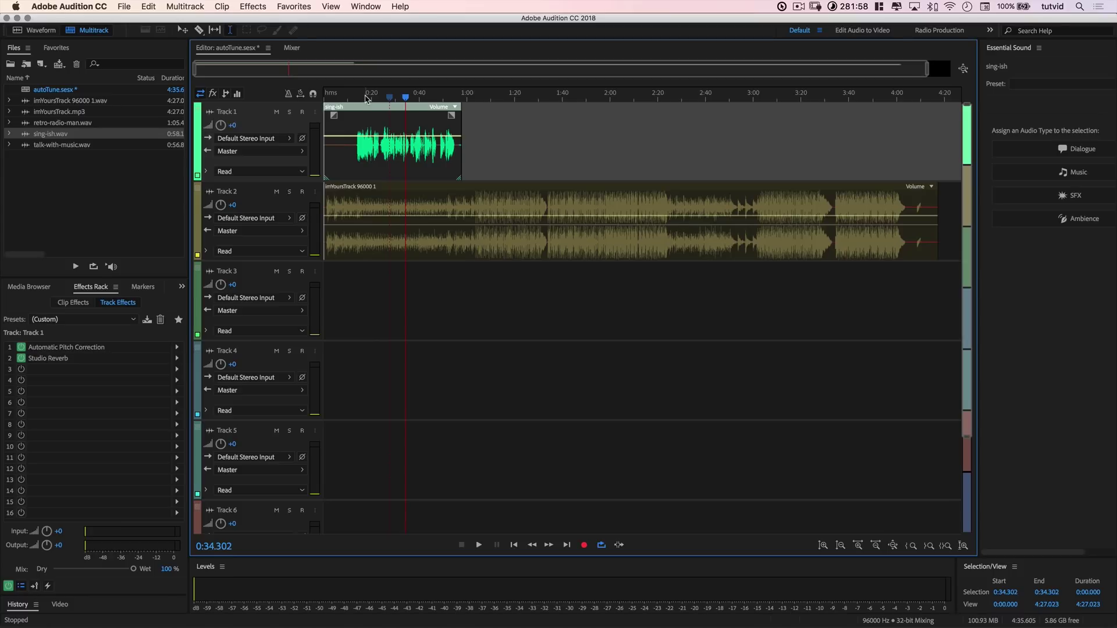
drag(367, 98, 353, 97)
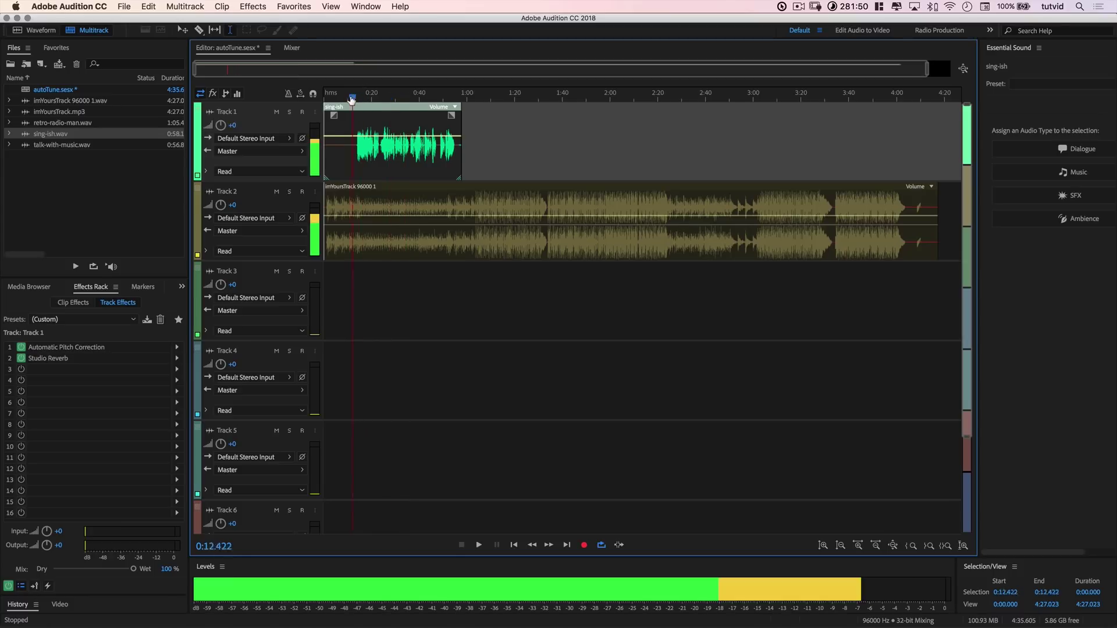